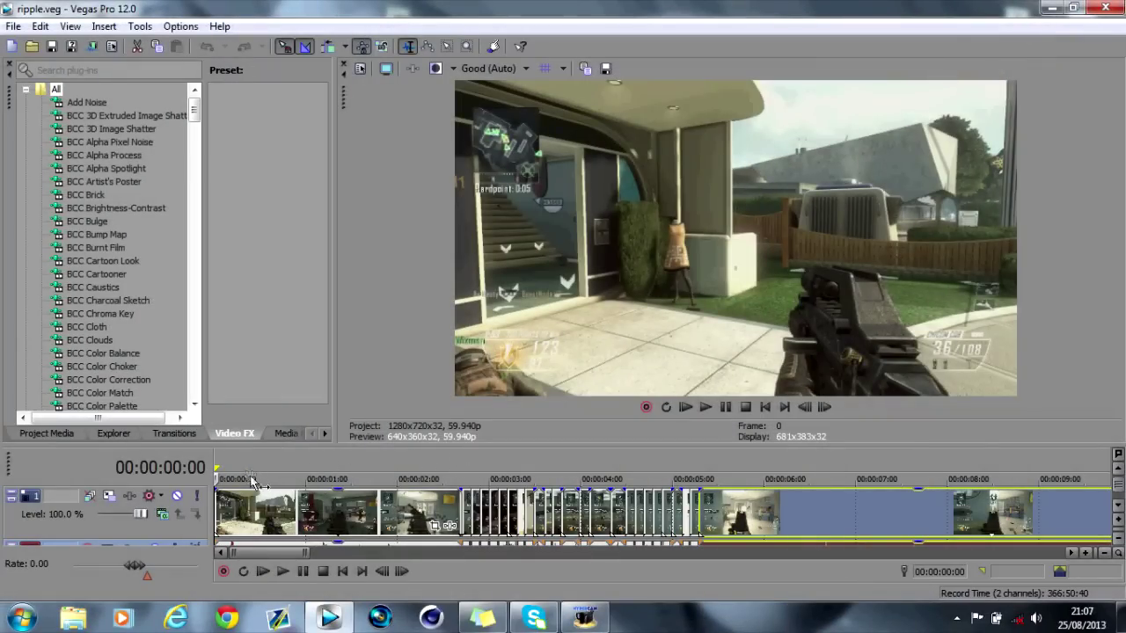
Step: Advance frame by frame from 00:00:02:21 to 00:00:03:07, locating each muzzle flash
left_click(461, 468)
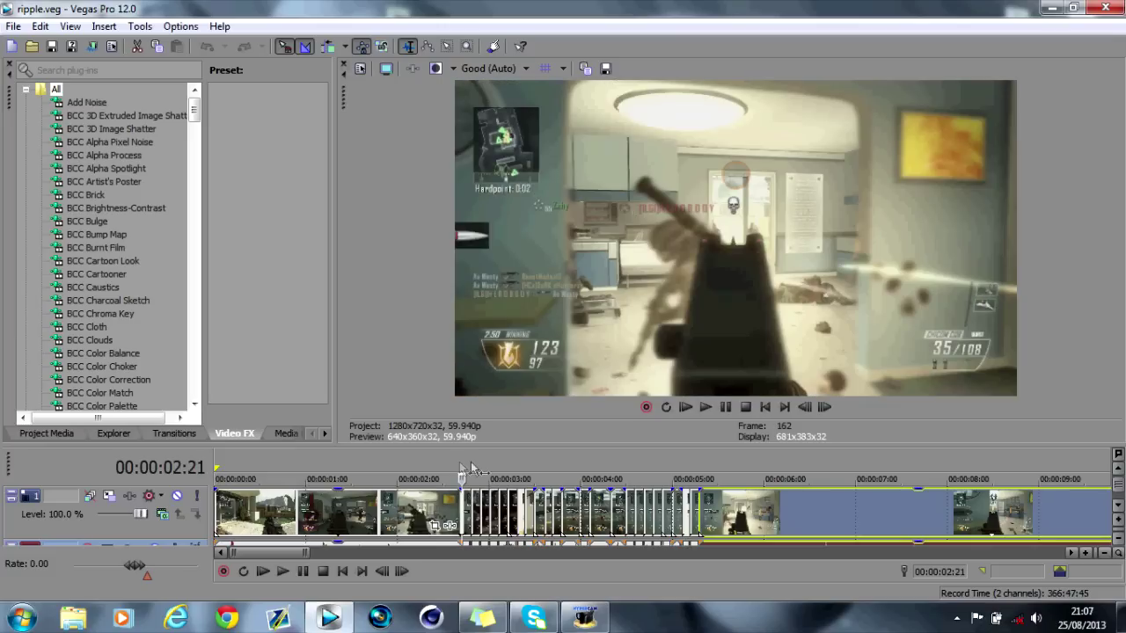
left_click(831, 406)
left_click(831, 406)
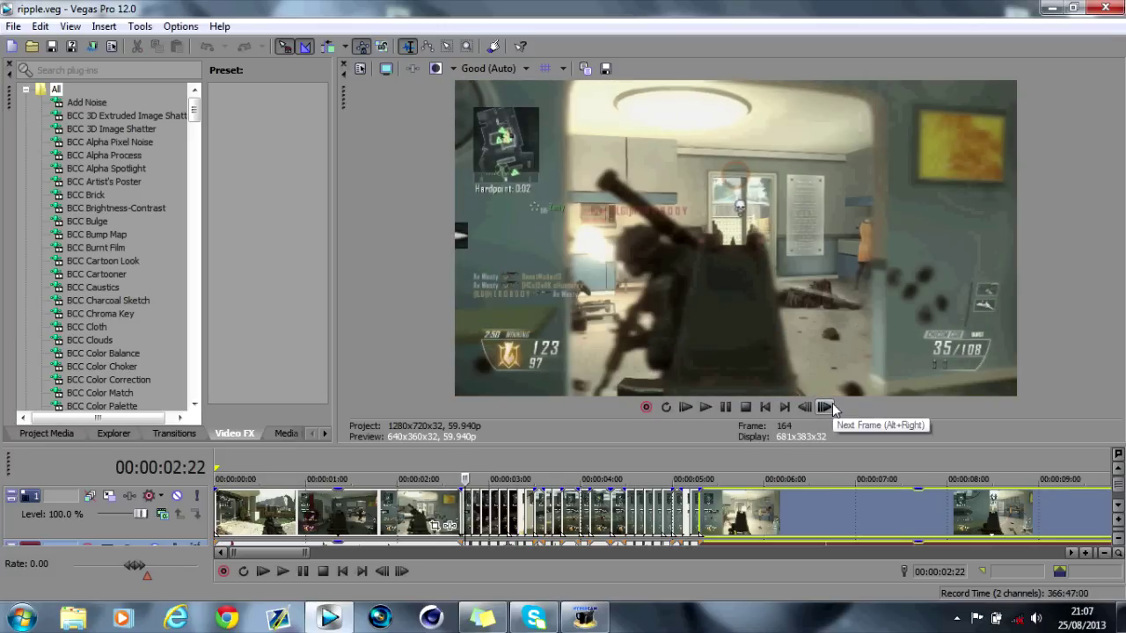
left_click(831, 407)
left_click(831, 406)
left_click(831, 406)
left_click(831, 407)
left_click(831, 406)
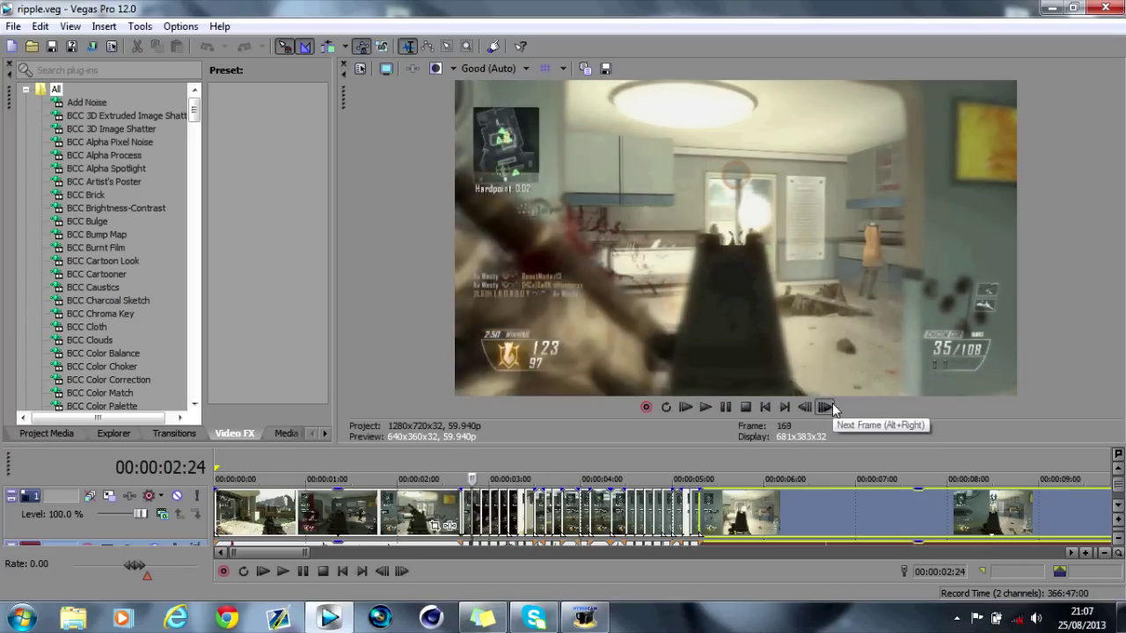
left_click(831, 407)
left_click(831, 407)
left_click(831, 406)
left_click(831, 407)
left_click(831, 406)
left_click(831, 406)
left_click(831, 406)
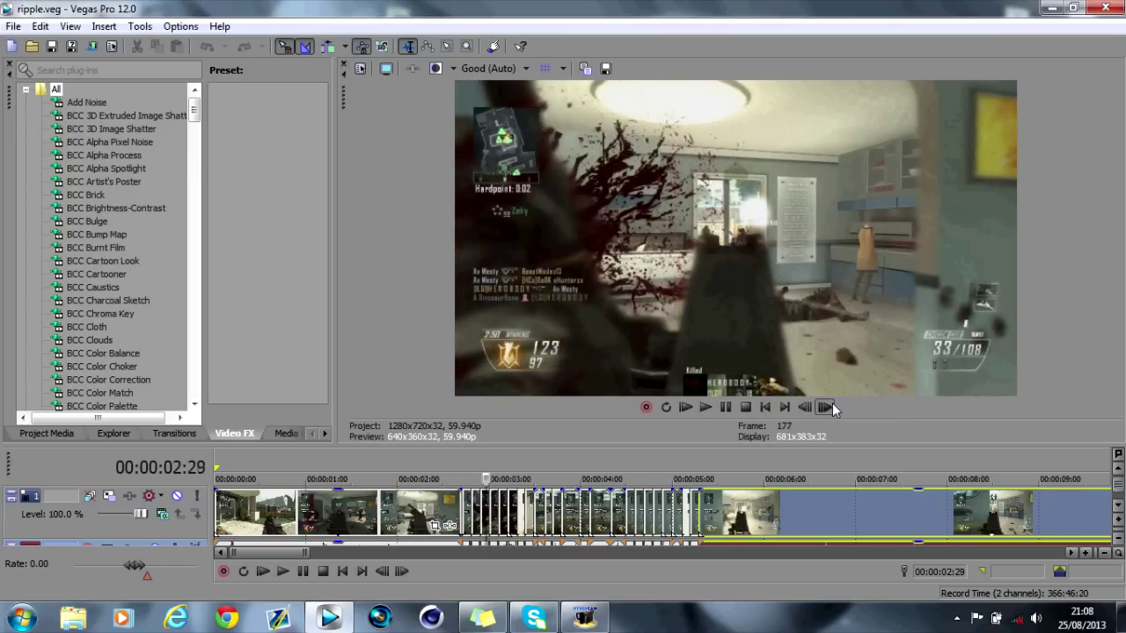
left_click(830, 407)
left_click(830, 406)
left_click(831, 406)
left_click(831, 406)
left_click(831, 407)
left_click(831, 406)
left_click(831, 407)
left_click(831, 406)
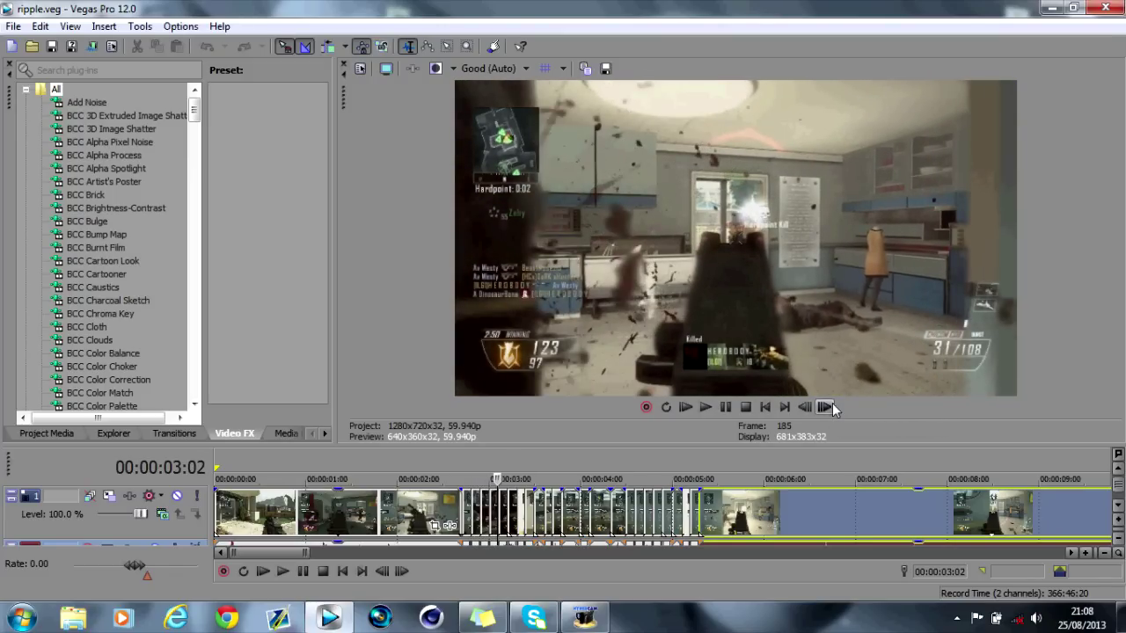
left_click(831, 406)
left_click(831, 406)
left_click(831, 407)
left_click(831, 406)
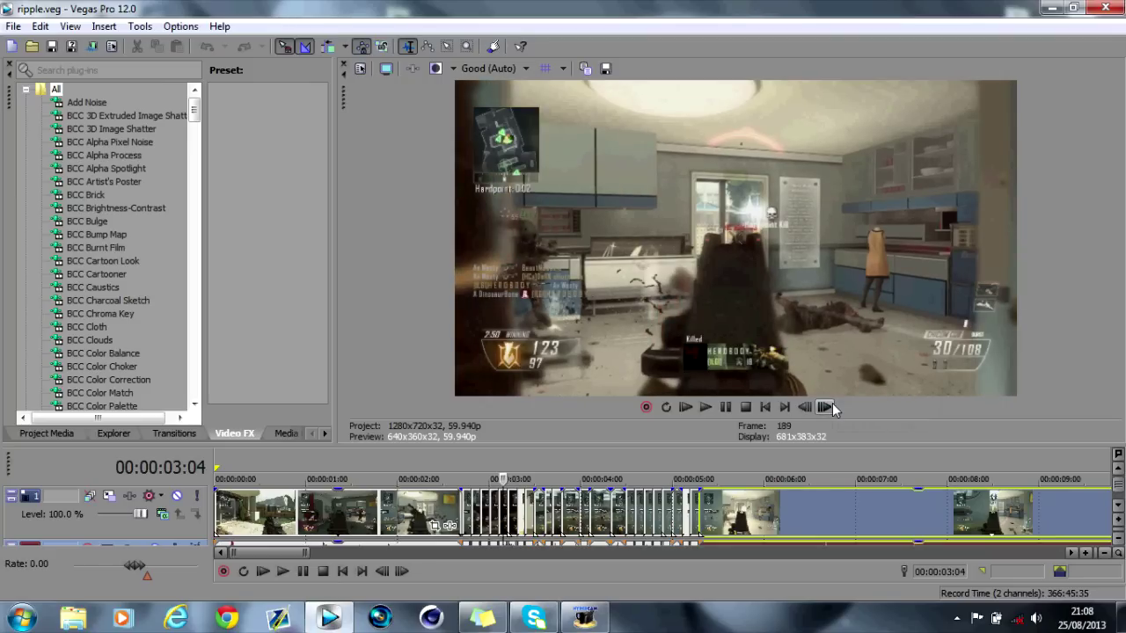
left_click(831, 407)
left_click(831, 406)
left_click(831, 406)
left_click(831, 406)
left_click(831, 406)
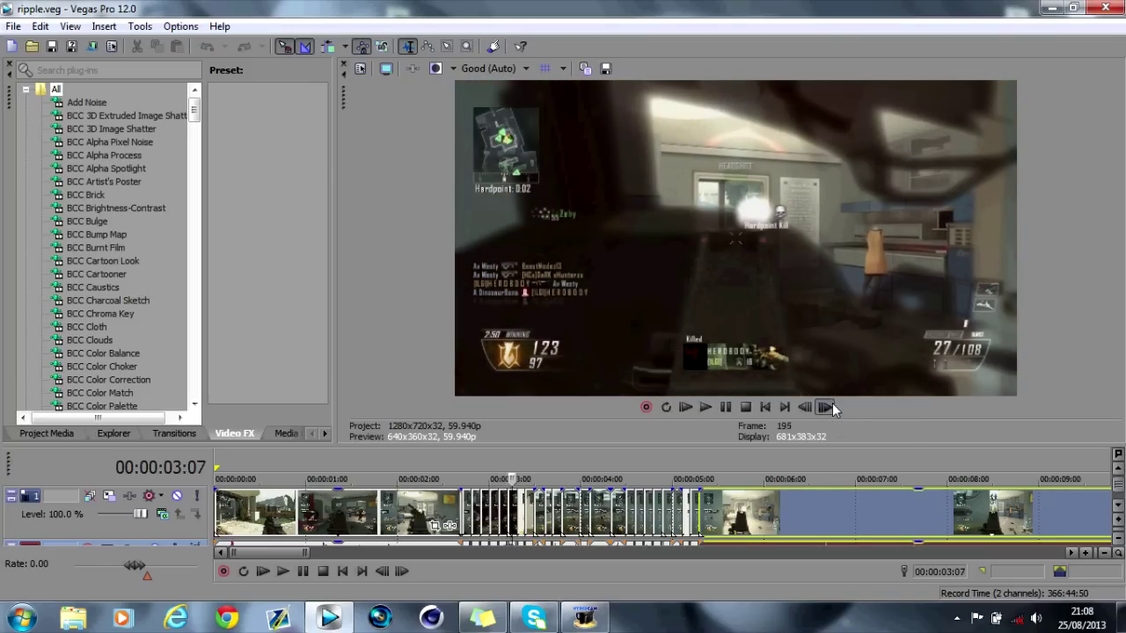
left_click(831, 407)
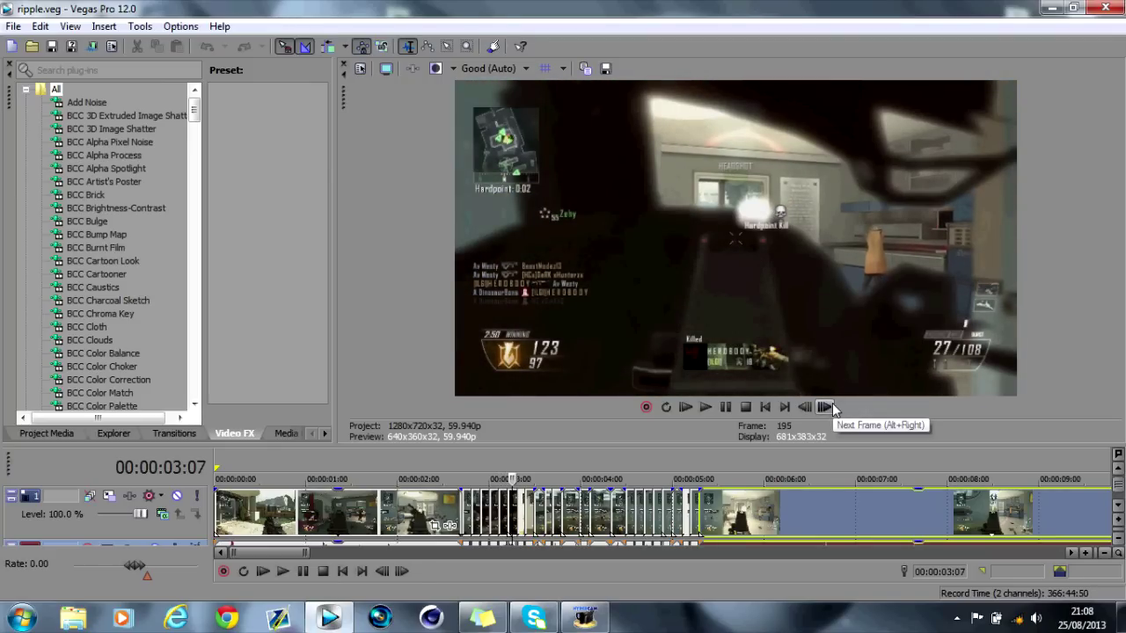
Step: Insert a new empty video track into the timeline
right_click(180, 549)
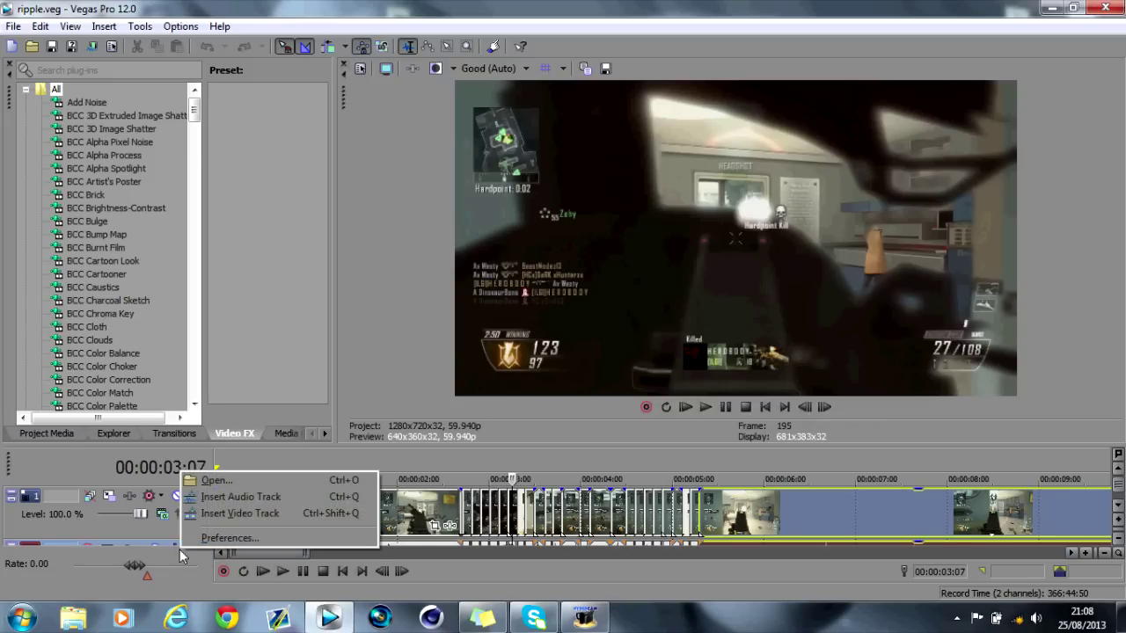
left_click(247, 514)
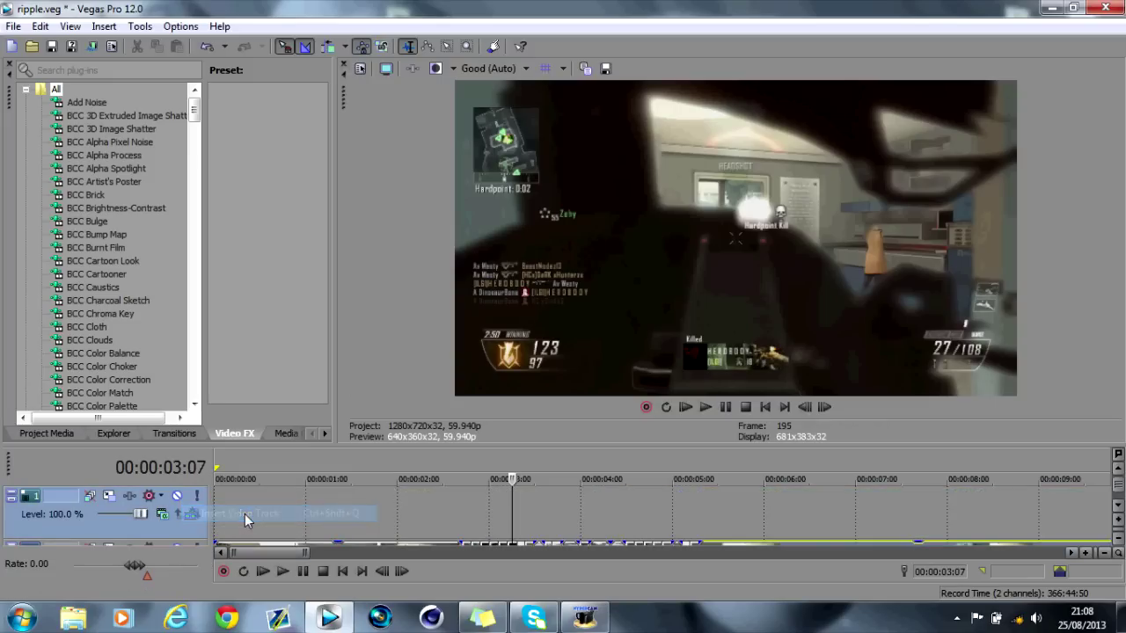
left_click(1119, 508)
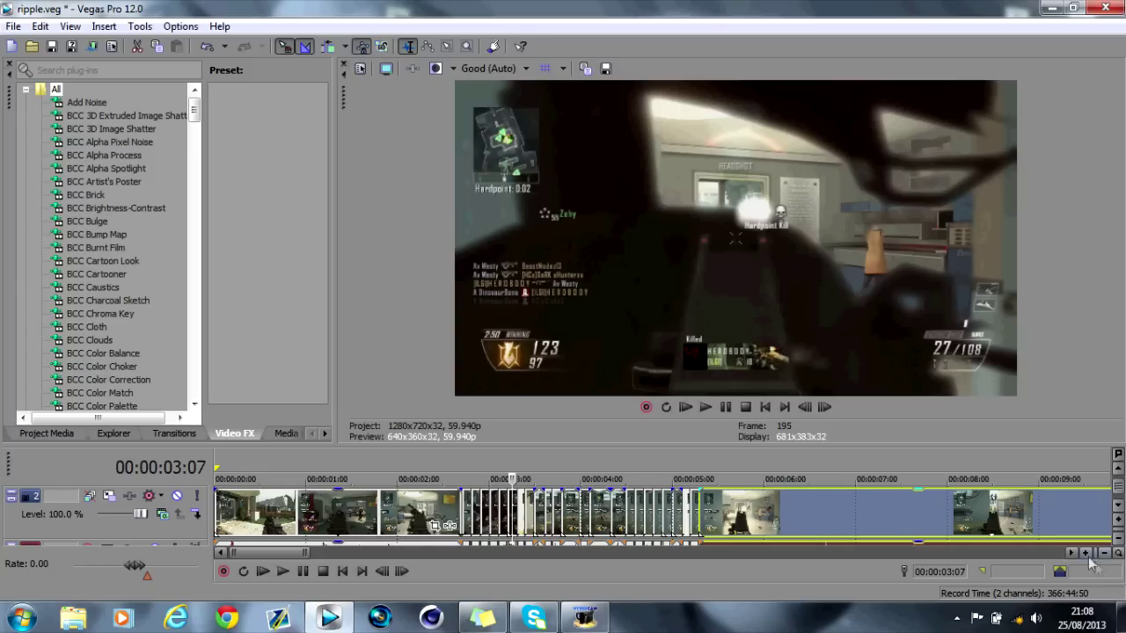
key("ctrl+z")
key("ctrl+z")
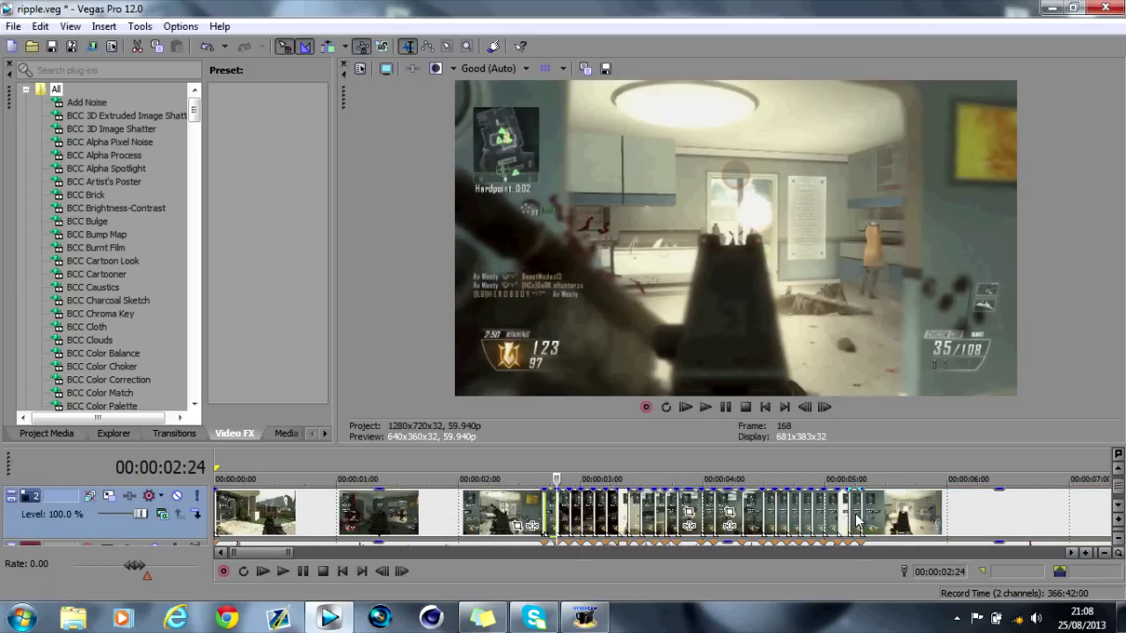
Step: Keep only the clip run from 00:00:02:24 and give the clips a 00:00:00:03 fade-in
left_click(856, 519, "shift")
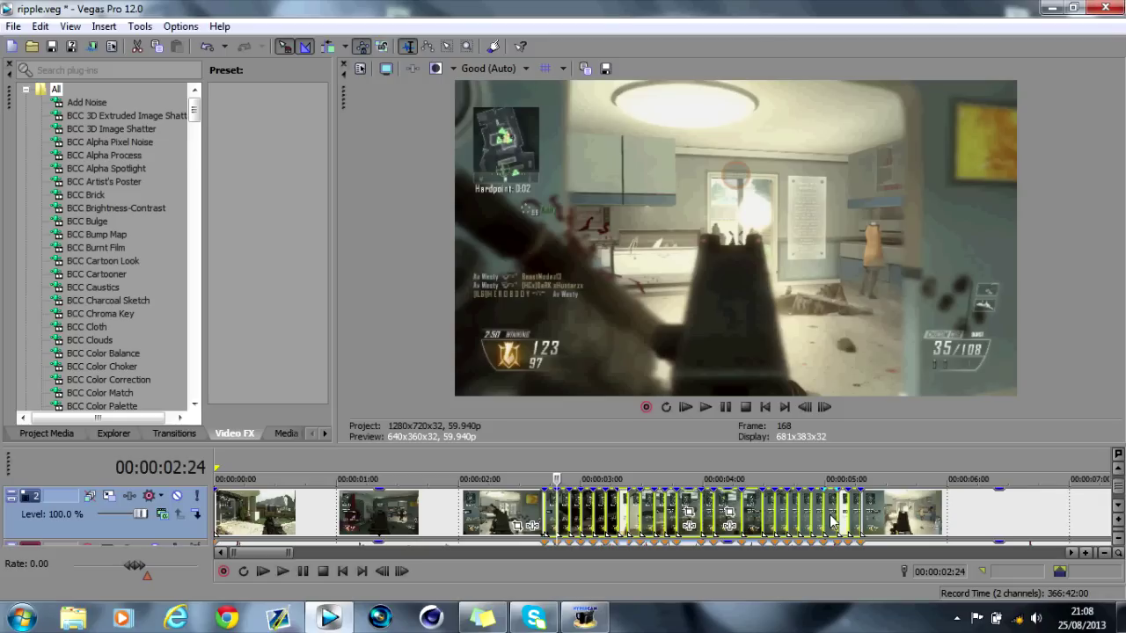
key("ctrl+z")
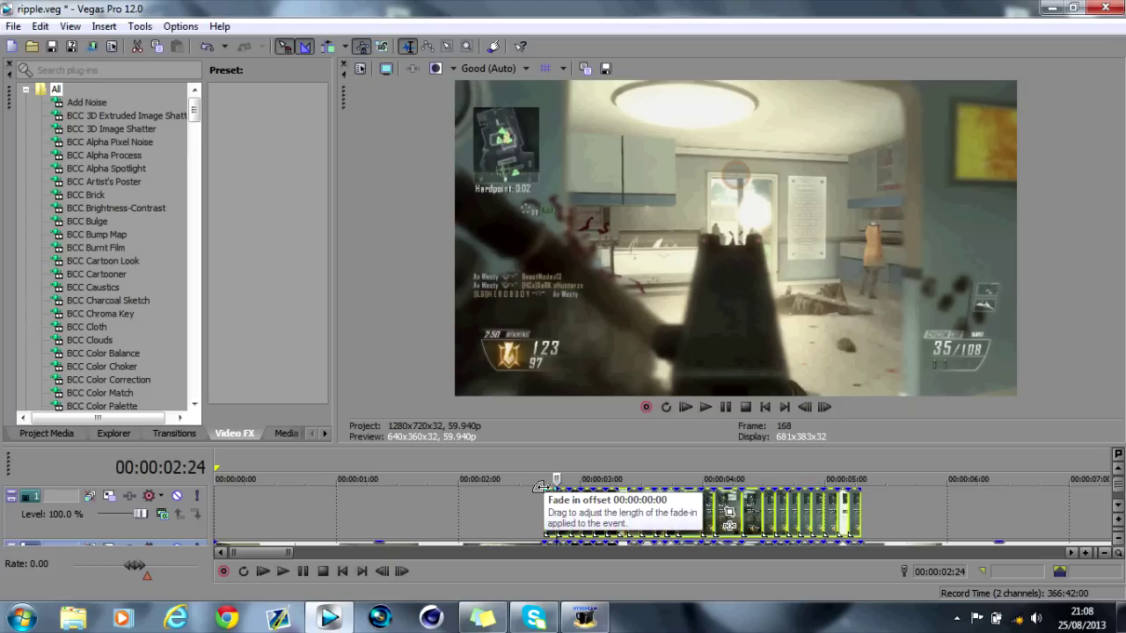
left_click_drag(545, 484, 551, 485)
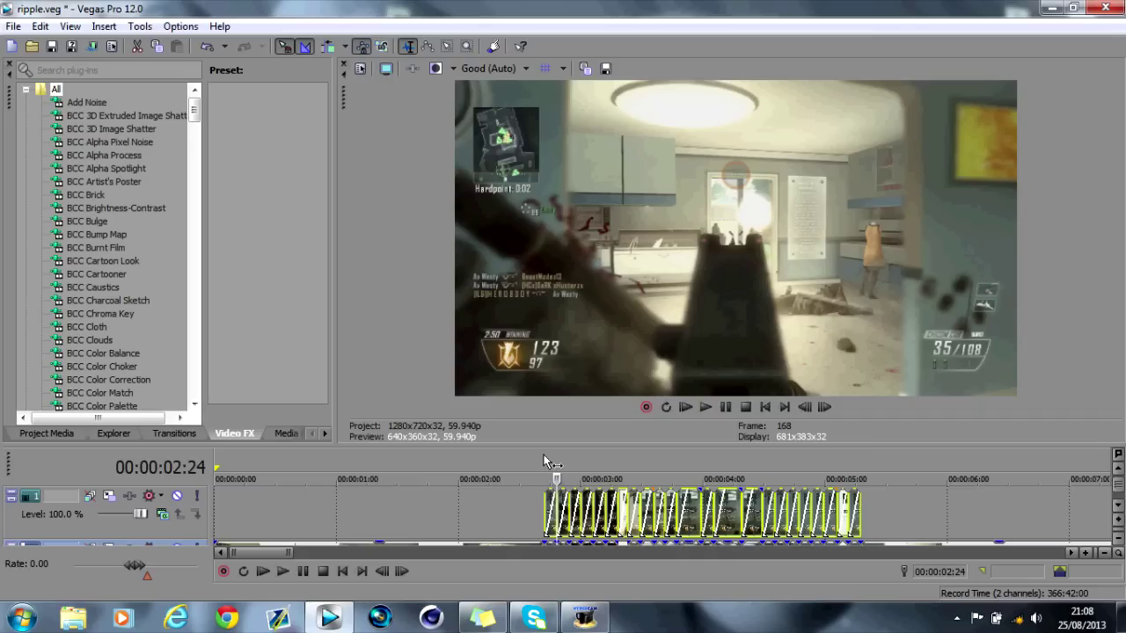
Step: Apply the Iris 'Circle, Out, White Border' transition preset to the gunfire clips
left_click(175, 435)
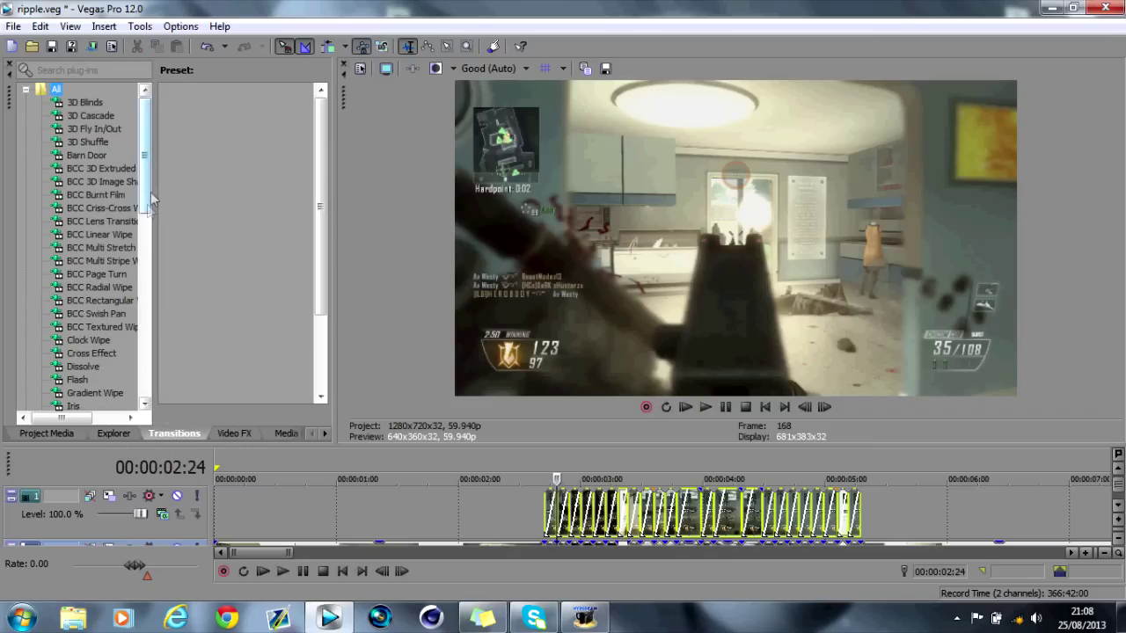
scroll(149, 183, "down", 2)
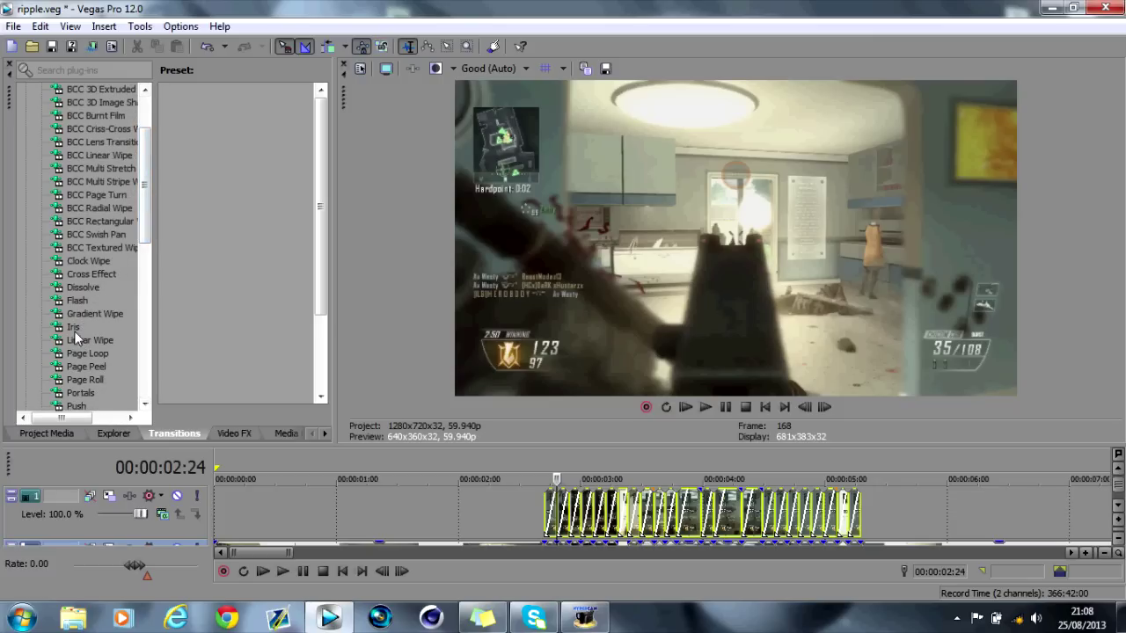
left_click(74, 329)
left_click_drag(321, 132, 323, 219)
left_click_drag(211, 299, 548, 505)
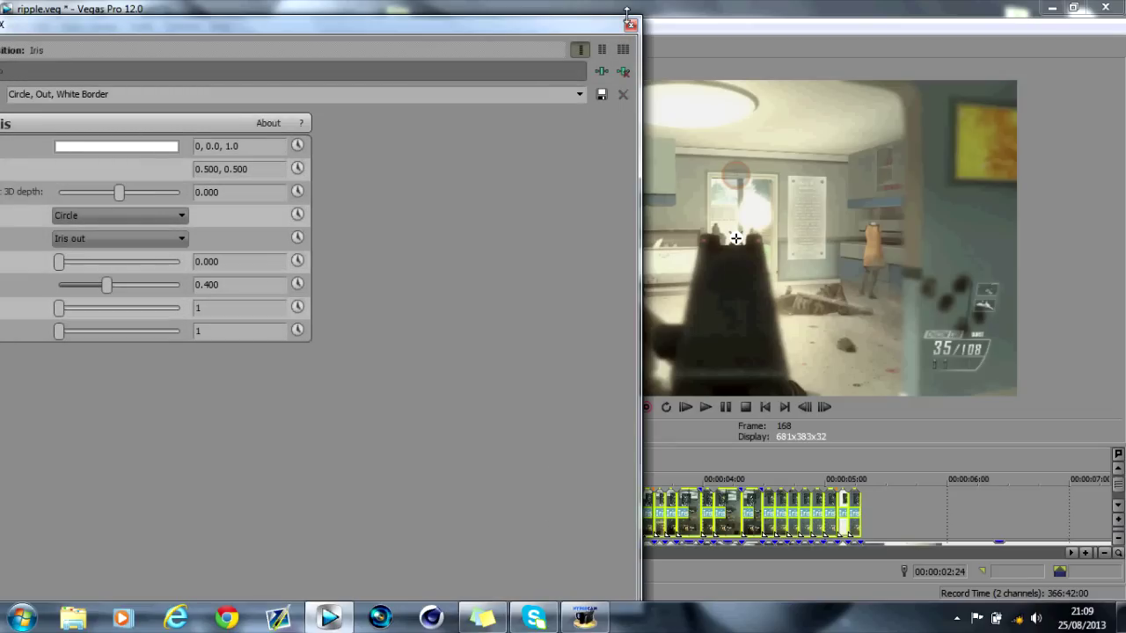
left_click(631, 25)
Step: Step through the frames to watch the white ring expand at each muzzle flash
left_click(547, 478)
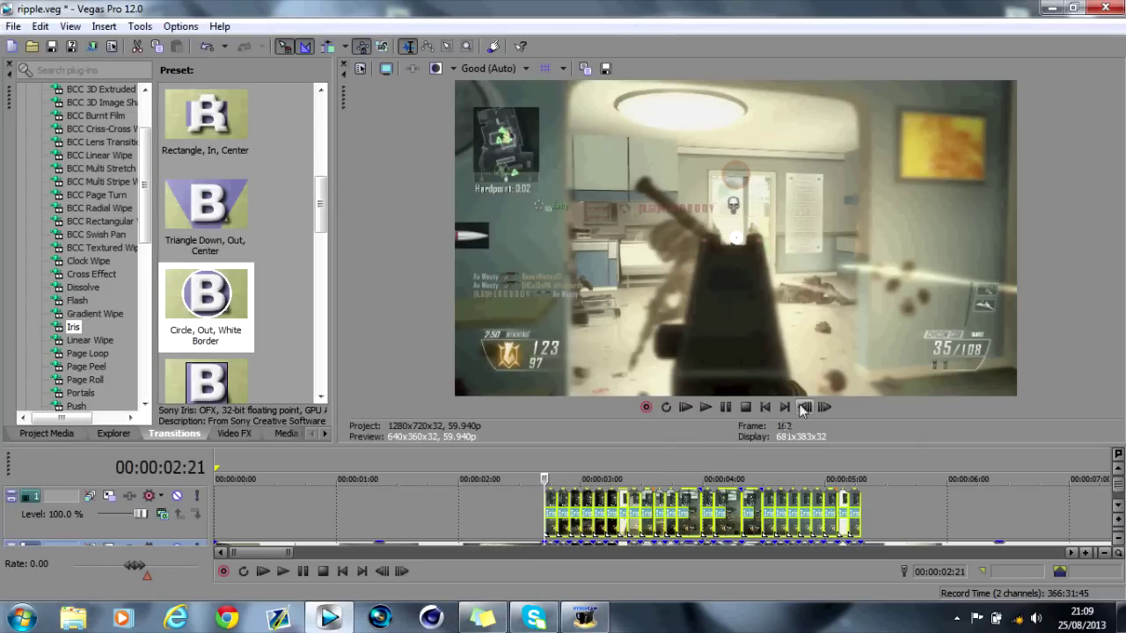
left_click(832, 406)
left_click(832, 406)
left_click(832, 406)
left_click(832, 406)
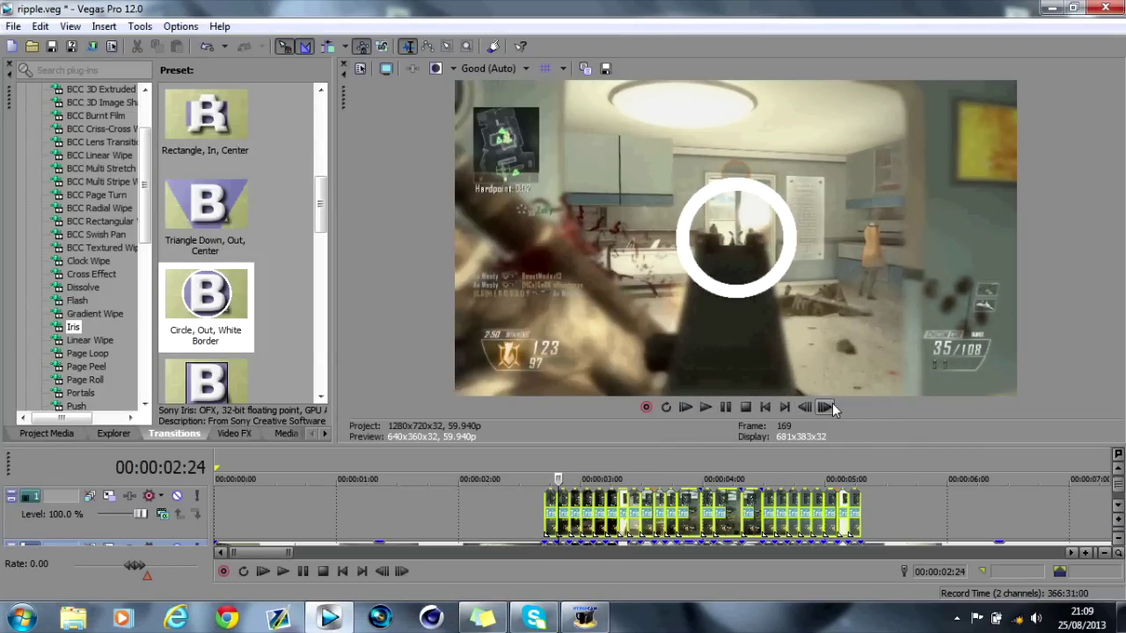
left_click(831, 406)
left_click(832, 406)
left_click(832, 406)
left_click(832, 406)
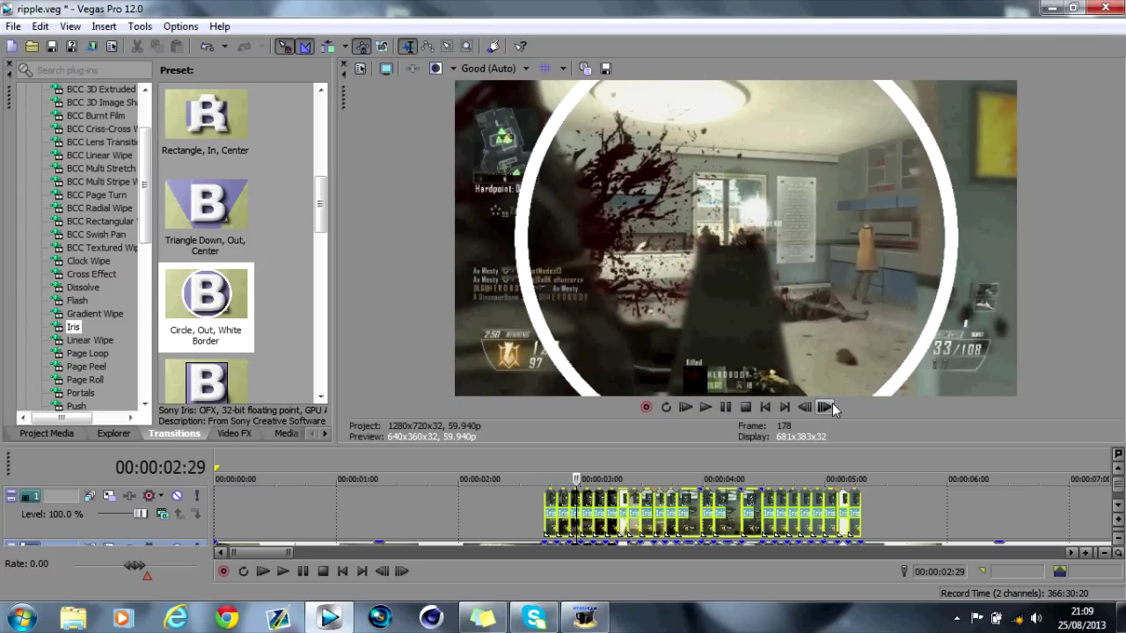
left_click(162, 515)
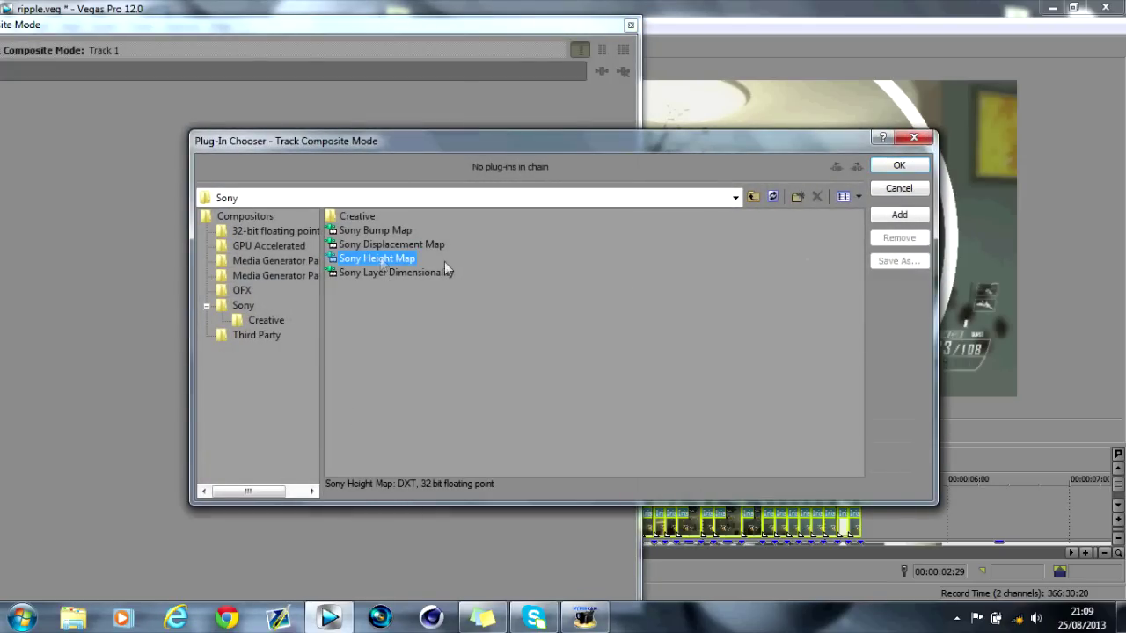
Step: Composite track 1 through Sony Height Map with wrapped edge pixels, smoothness 24, first amount 0.053
left_click(899, 215)
left_click(899, 165)
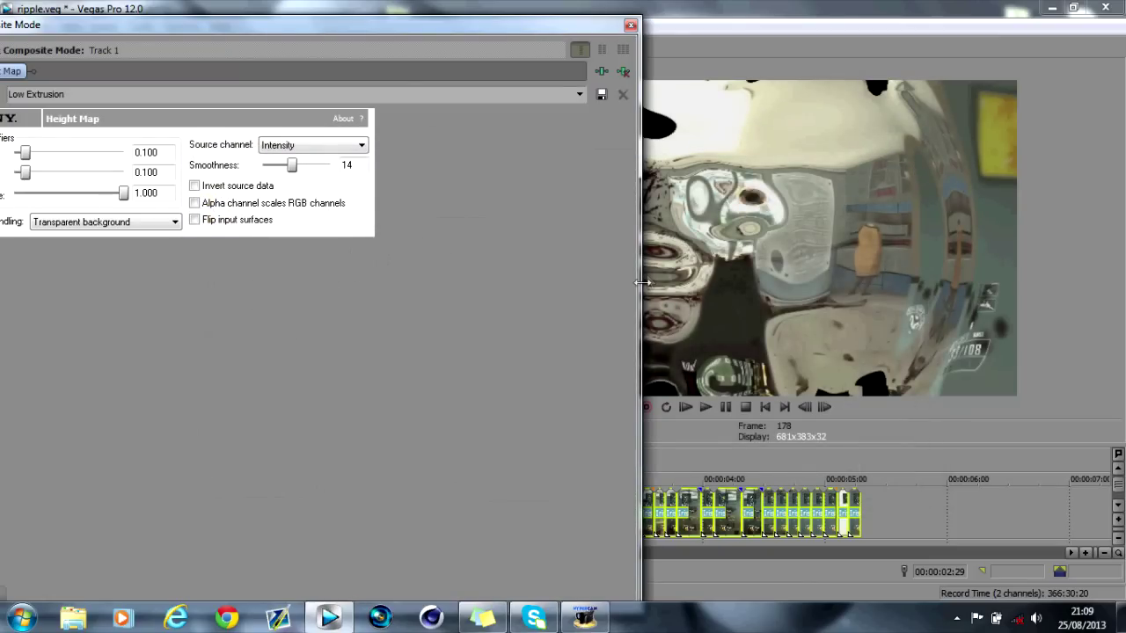
left_click(147, 222)
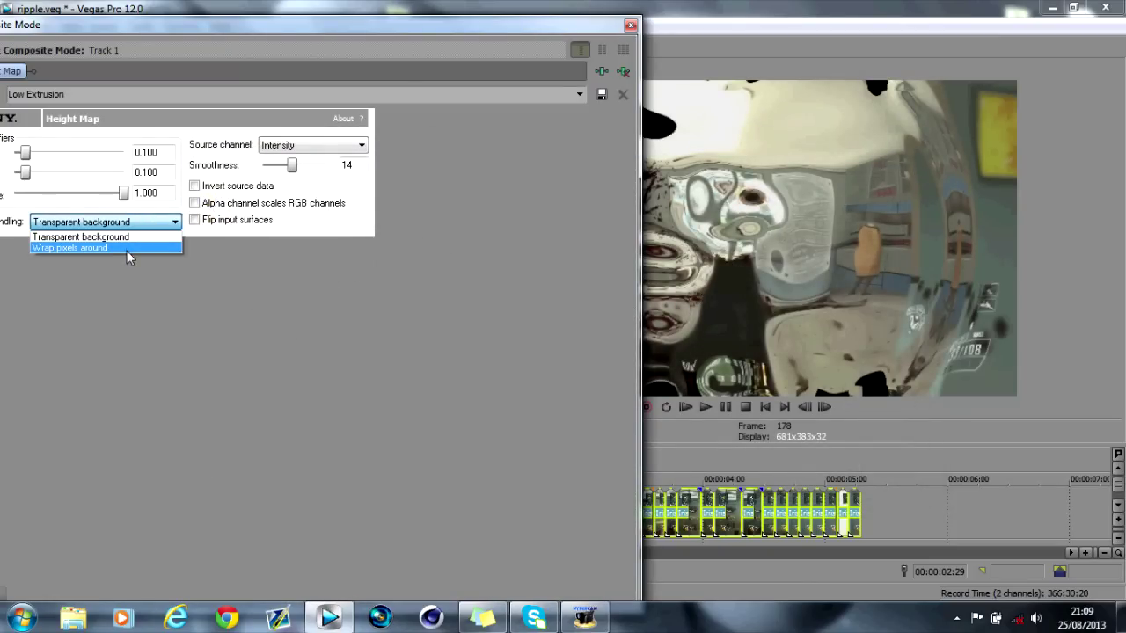
left_click(127, 249)
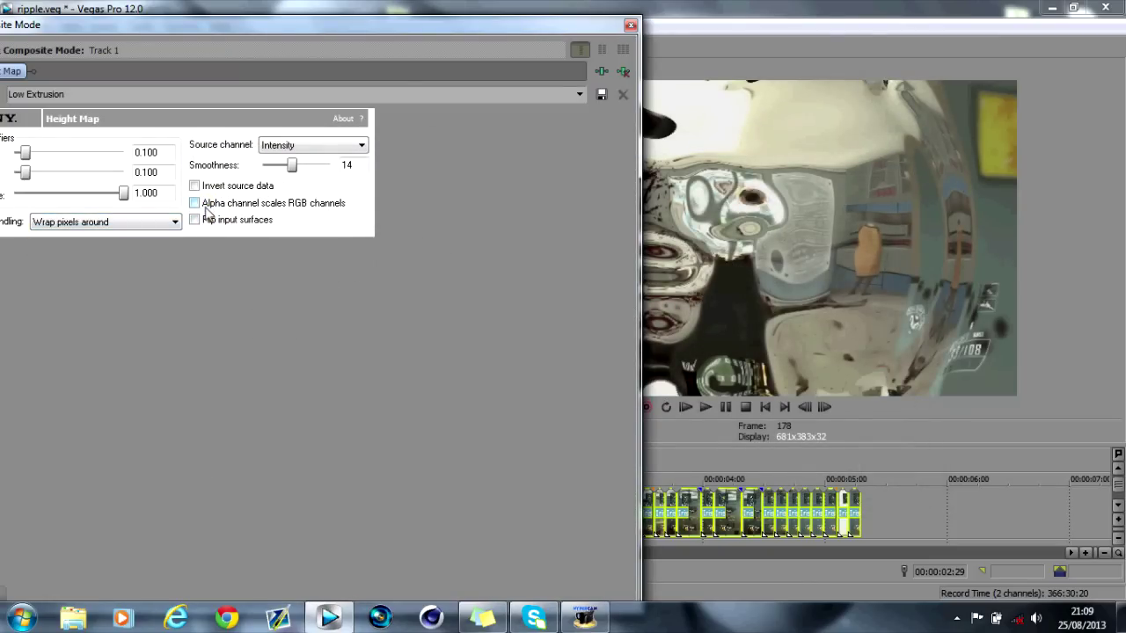
left_click_drag(302, 169, 317, 171)
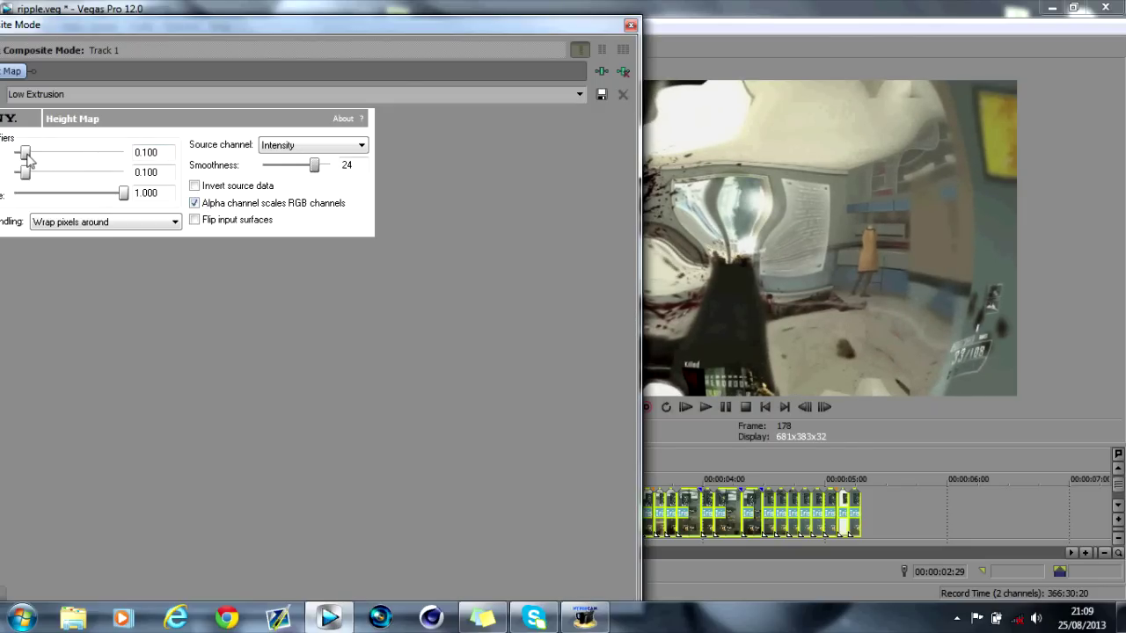
left_click_drag(27, 154, 21, 176)
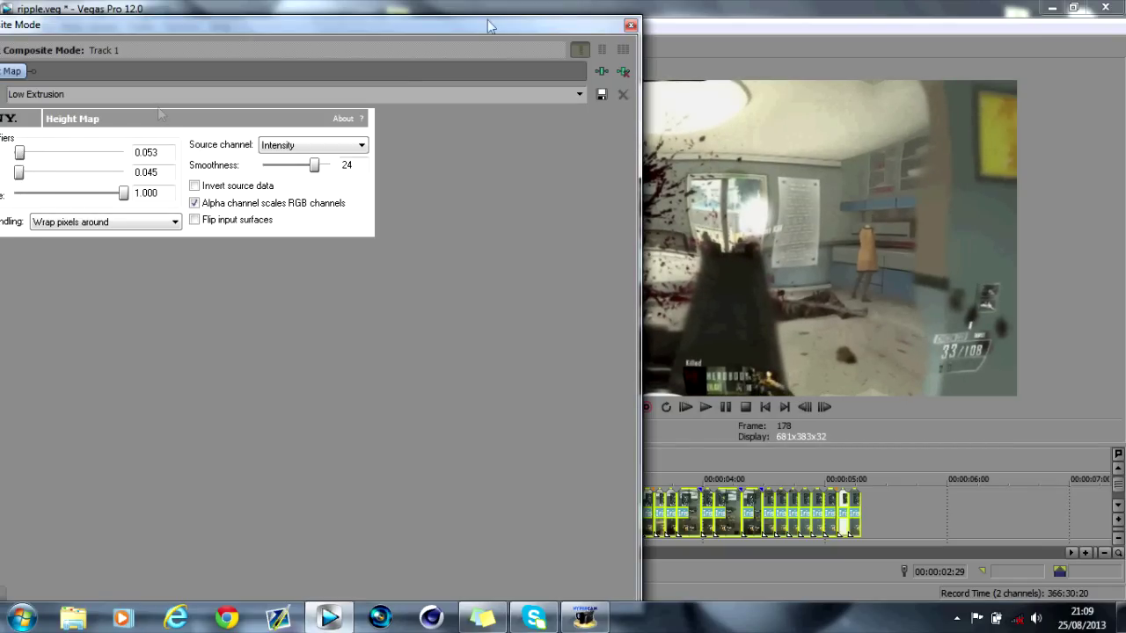
Step: Close the compositing settings and step forward frame by frame from 00:00:02:21 through the flashes
left_click(629, 26)
left_click(545, 464)
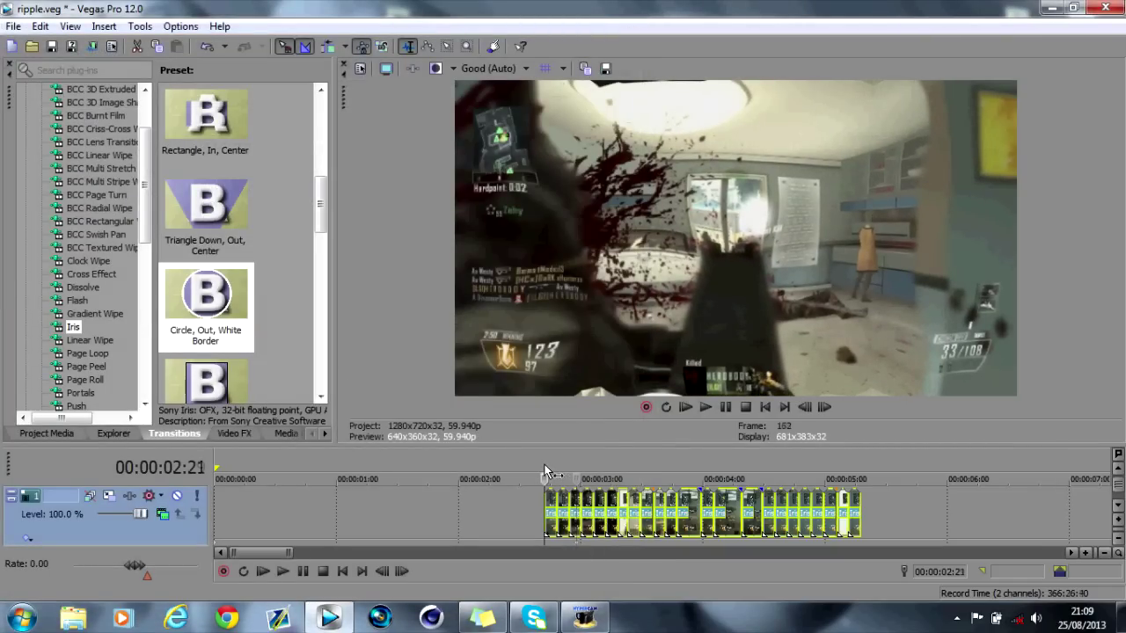
left_click(824, 407)
left_click(824, 407)
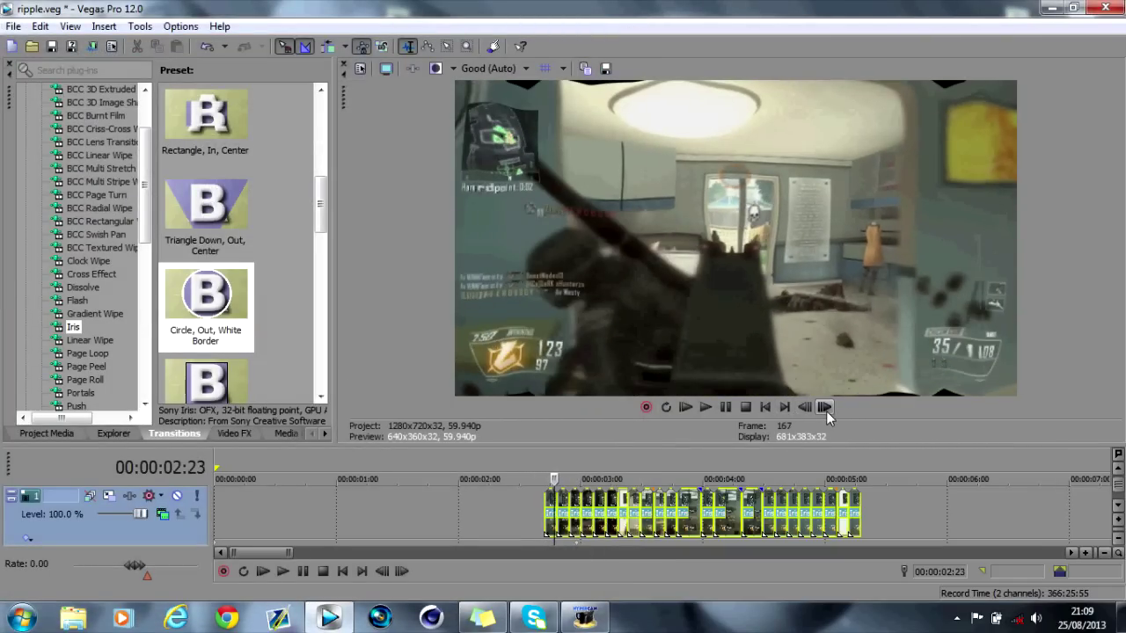
left_click(823, 407)
left_click(824, 407)
left_click(824, 407)
left_click(824, 408)
left_click(824, 407)
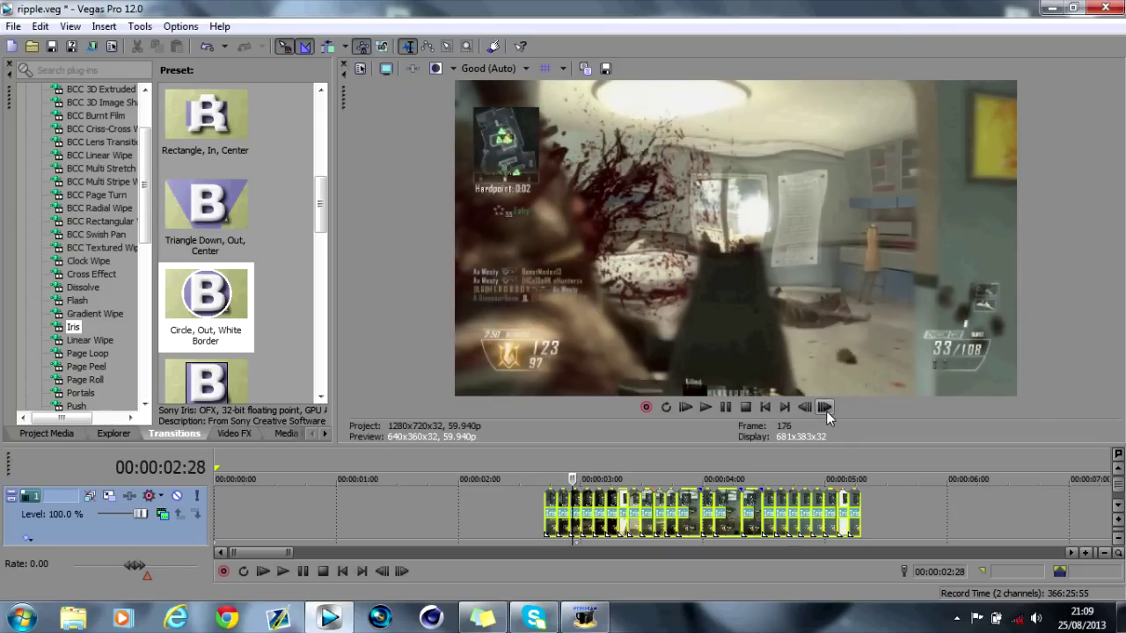
left_click(824, 407)
left_click(824, 407)
left_click(824, 407)
key("alt+Right")
key("alt+Right")
key("alt+Right")
key("alt+Right")
key("alt+Right")
key("alt+Right")
key("alt+Right")
key("alt+Right")
key("alt+Right")
key("alt+Right")
key("alt+Right")
key("alt+Right")
key("alt+Right")
key("alt+Right")
key("alt+Right")
key("alt+Right")
key("alt+Right")
key("alt+Right")
key("alt+Right")
key("alt+Right")
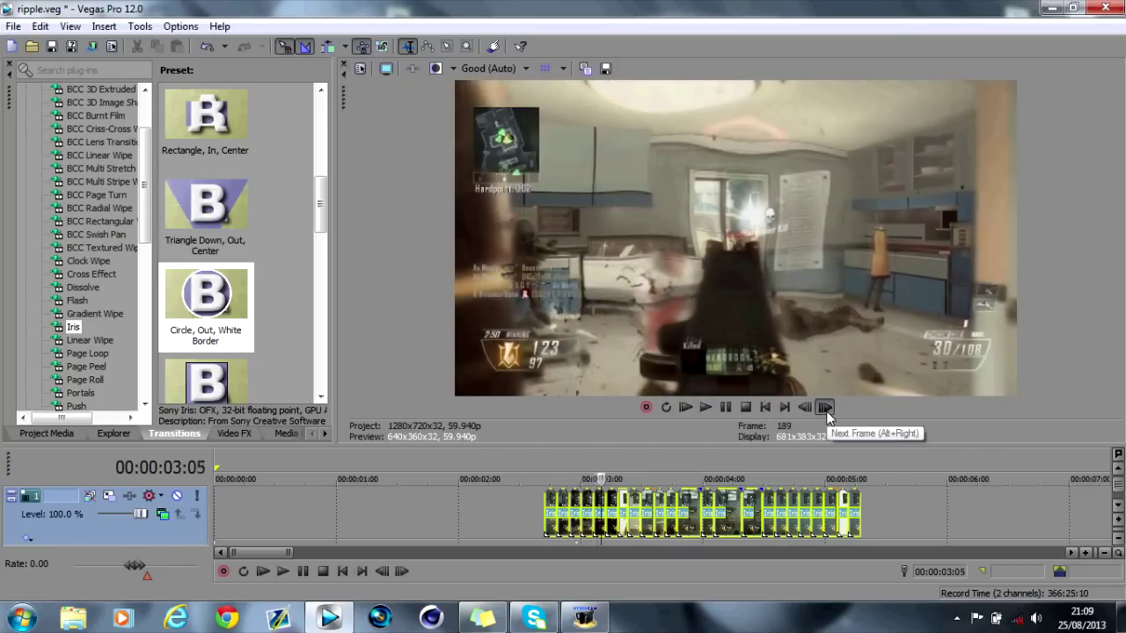
key("alt+Right")
key("alt+Right")
key("alt+Right")
key("alt+Right")
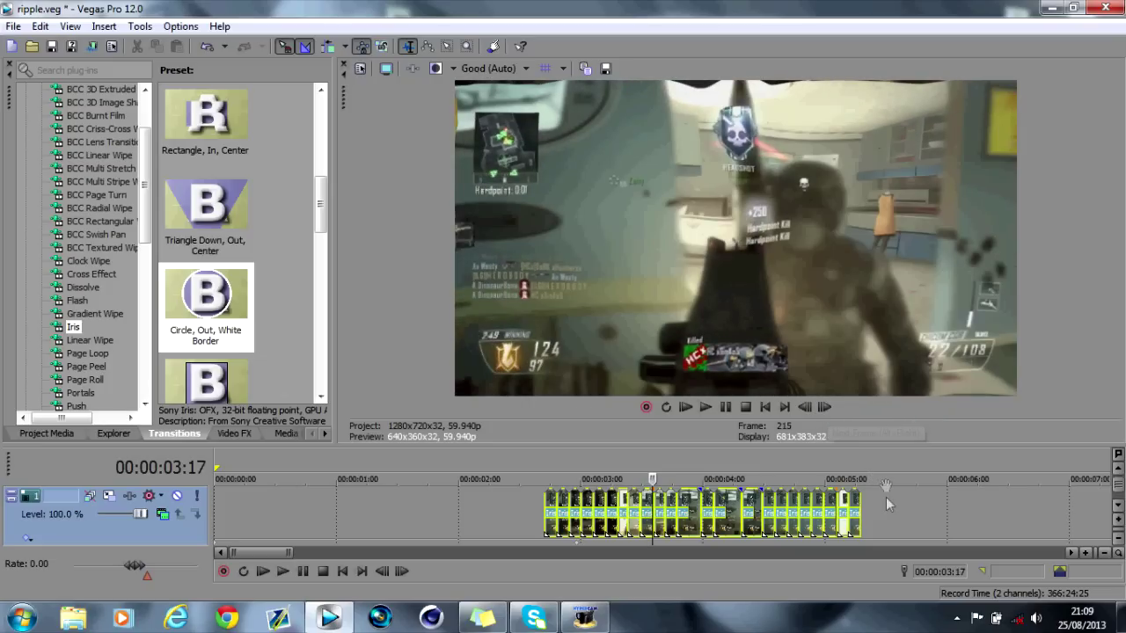
right_click(885, 518)
Step: Delete the cut-up track and insert a new empty video track at the top
left_click(930, 401)
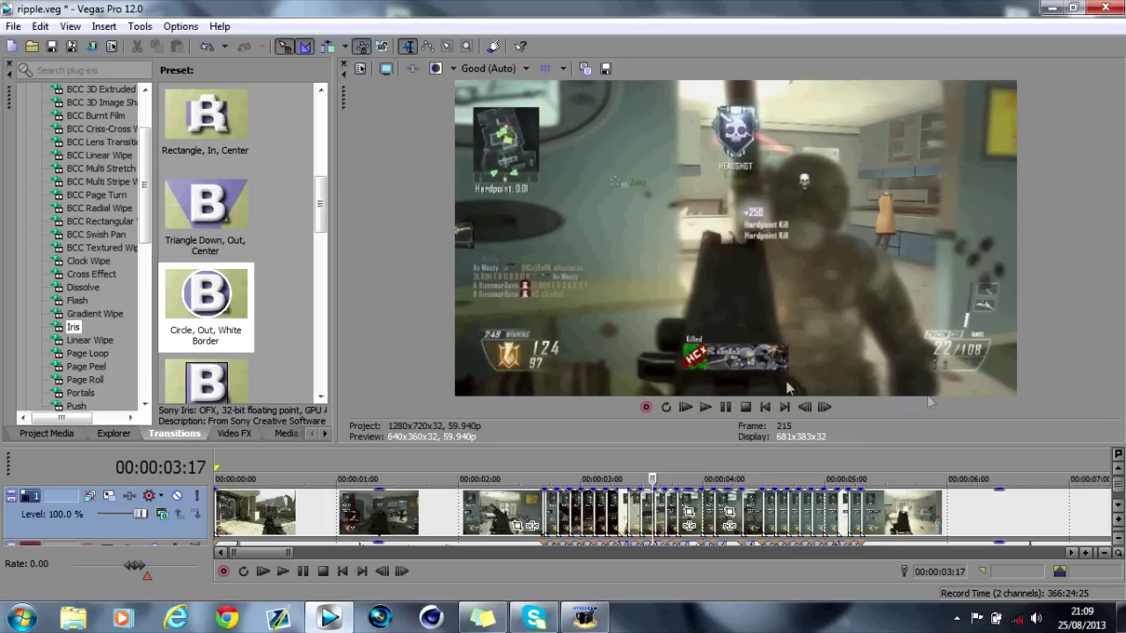
right_click(202, 563)
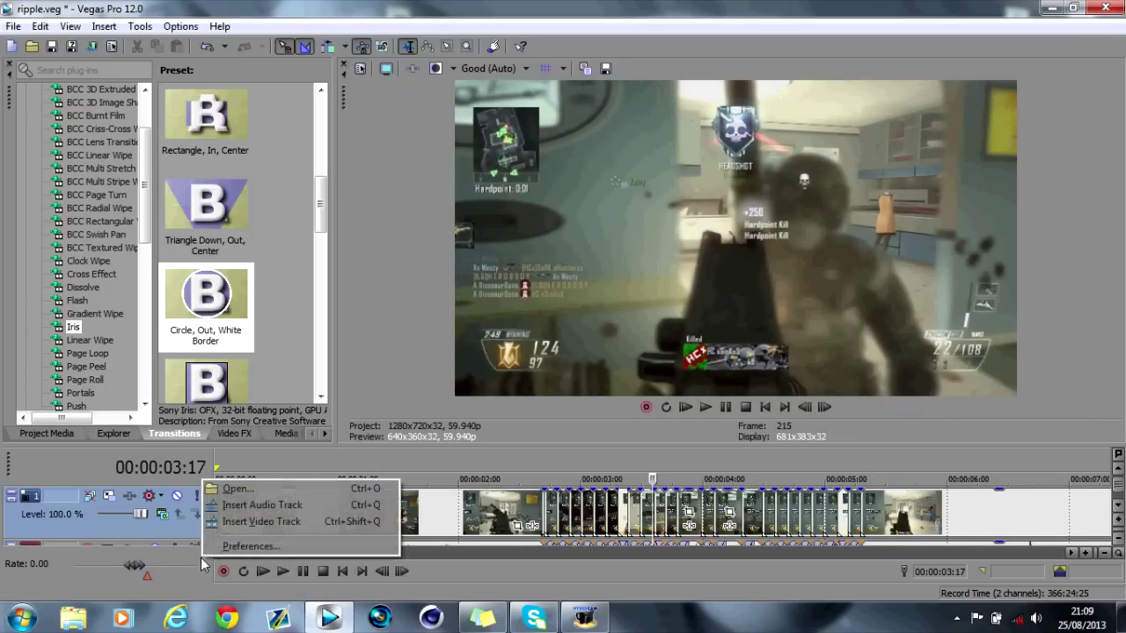
left_click(264, 520)
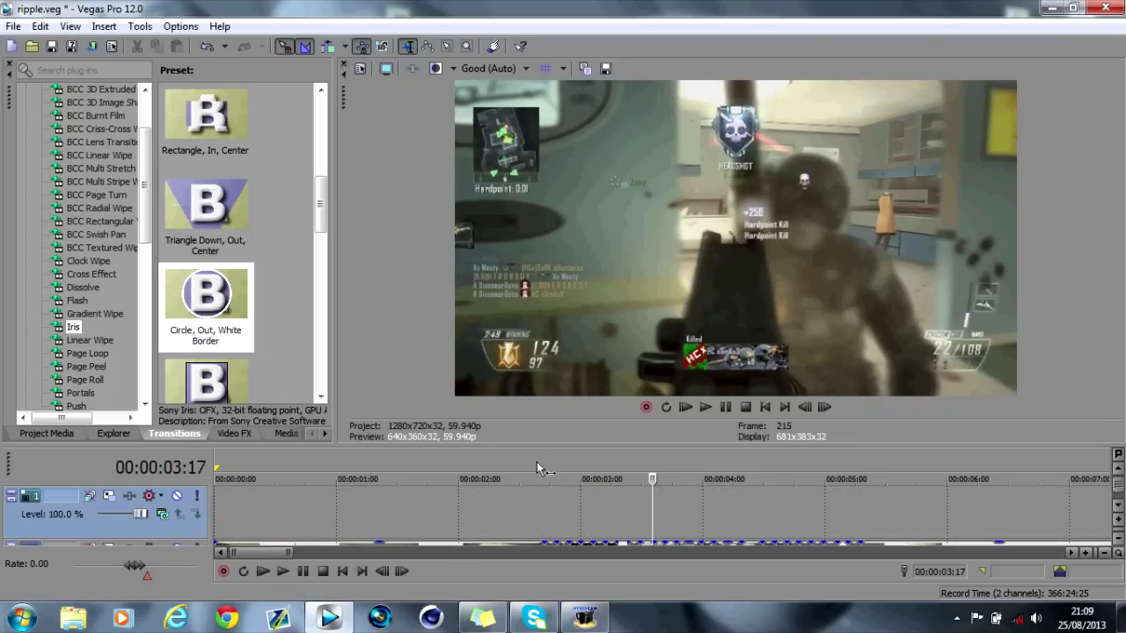
Step: Drop the Color Gradient 'Elliptical Ring' preset onto the empty track at 00:00:02:21
left_click_drag(536, 461, 545, 464)
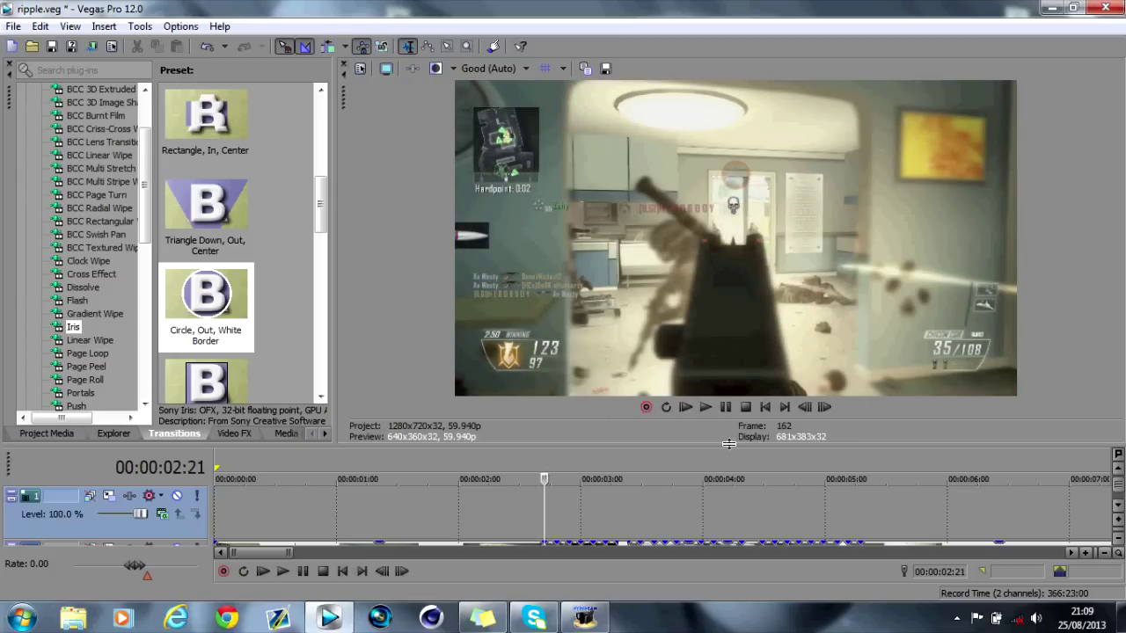
left_click(1116, 505)
left_click(821, 410)
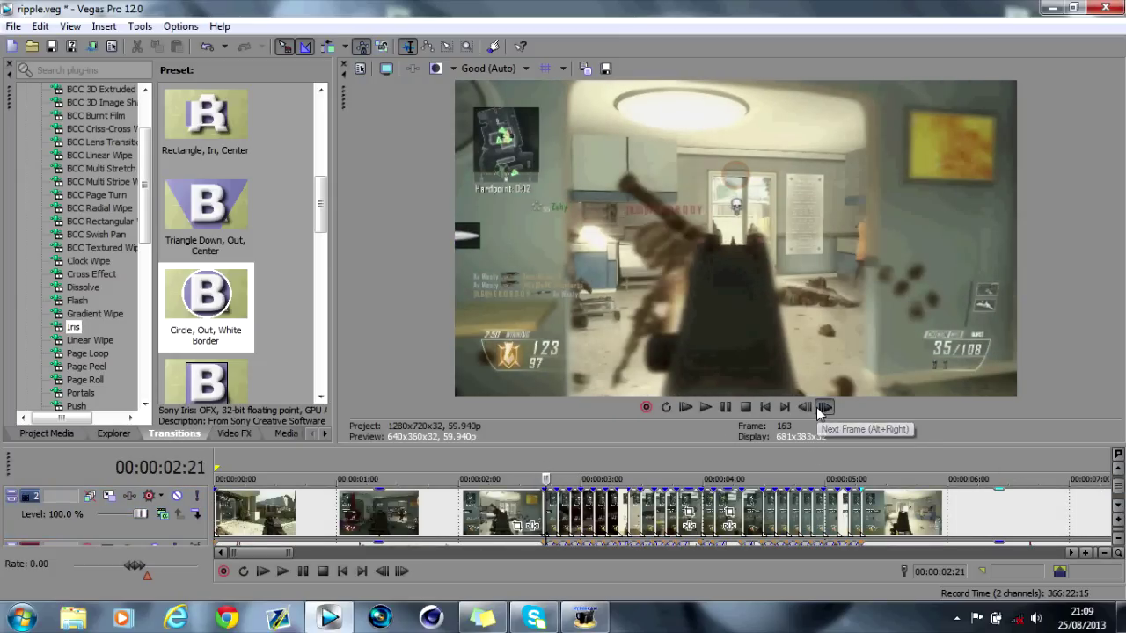
left_click(1118, 468)
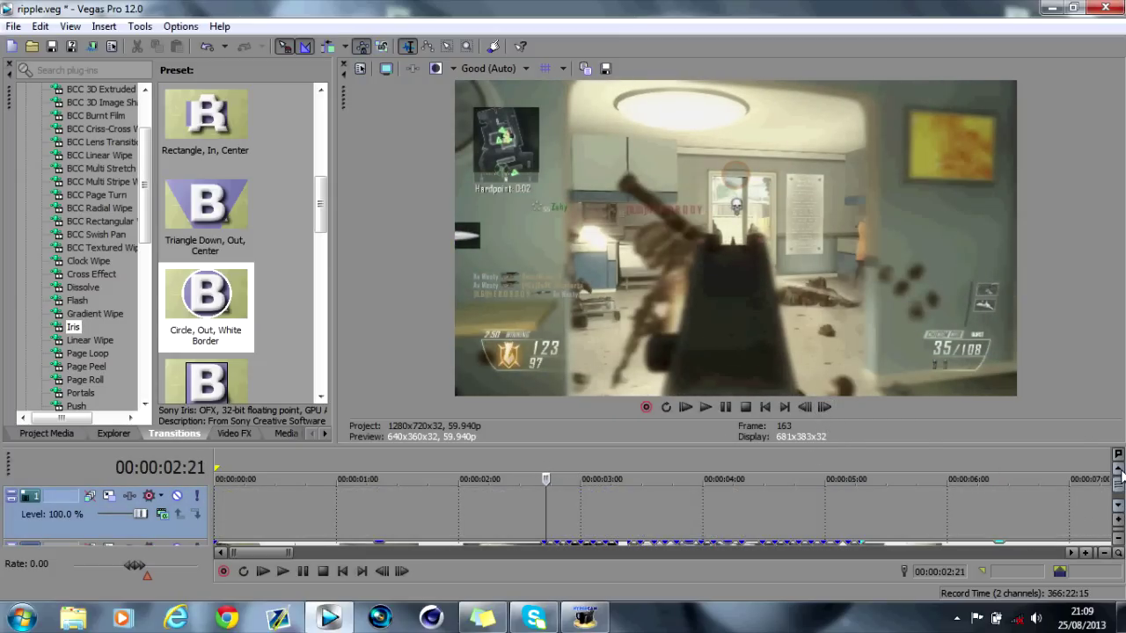
left_click(545, 468)
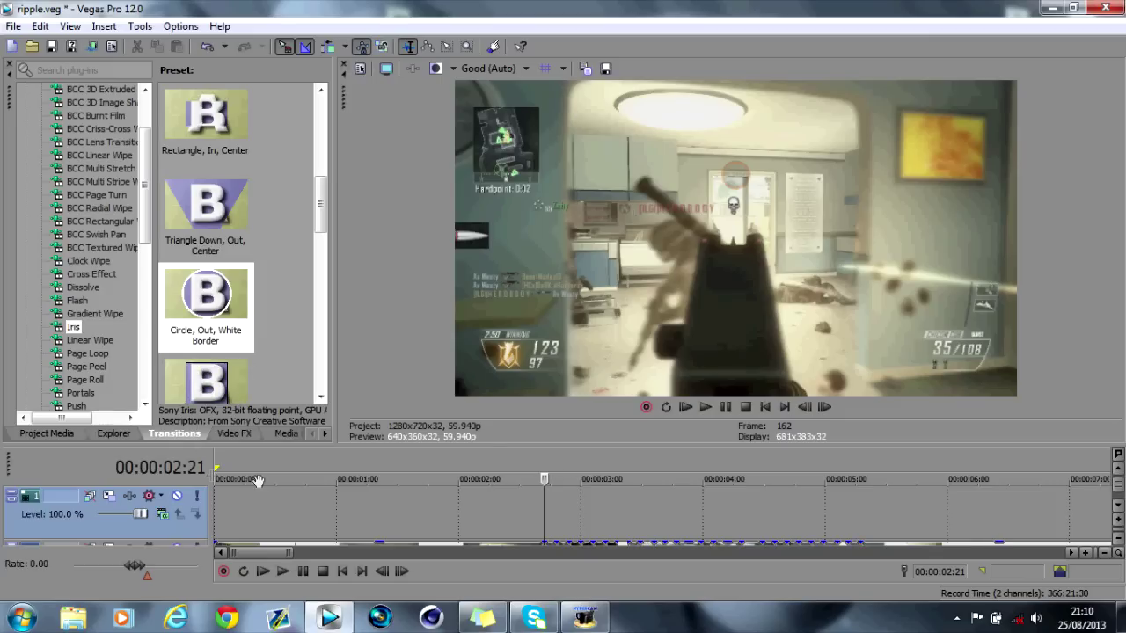
left_click(285, 435)
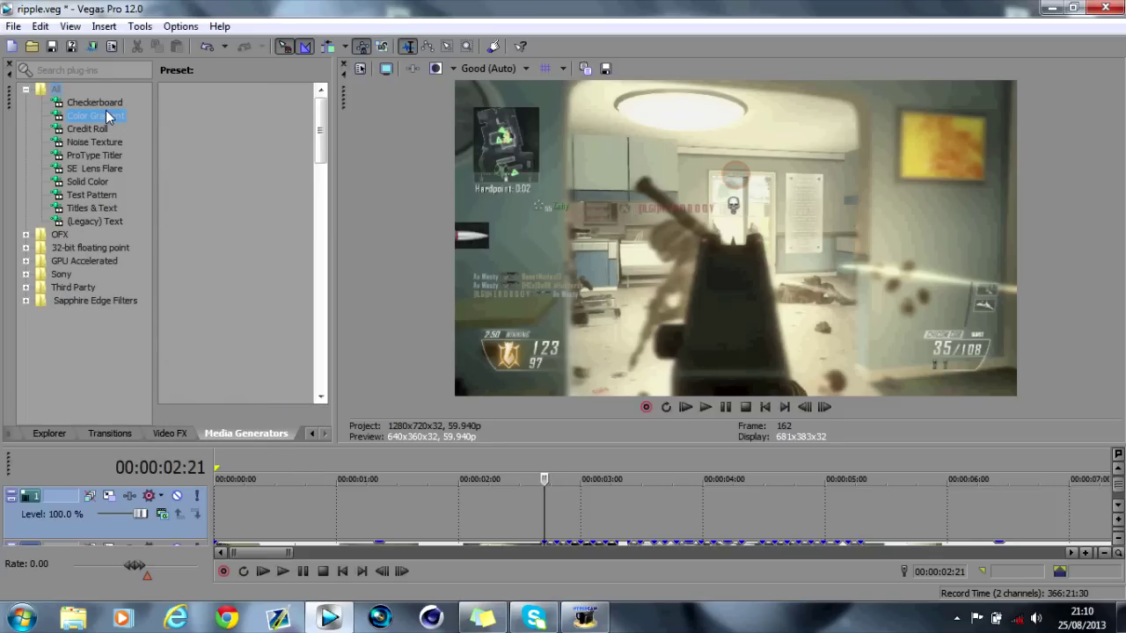
left_click_drag(319, 104, 322, 164)
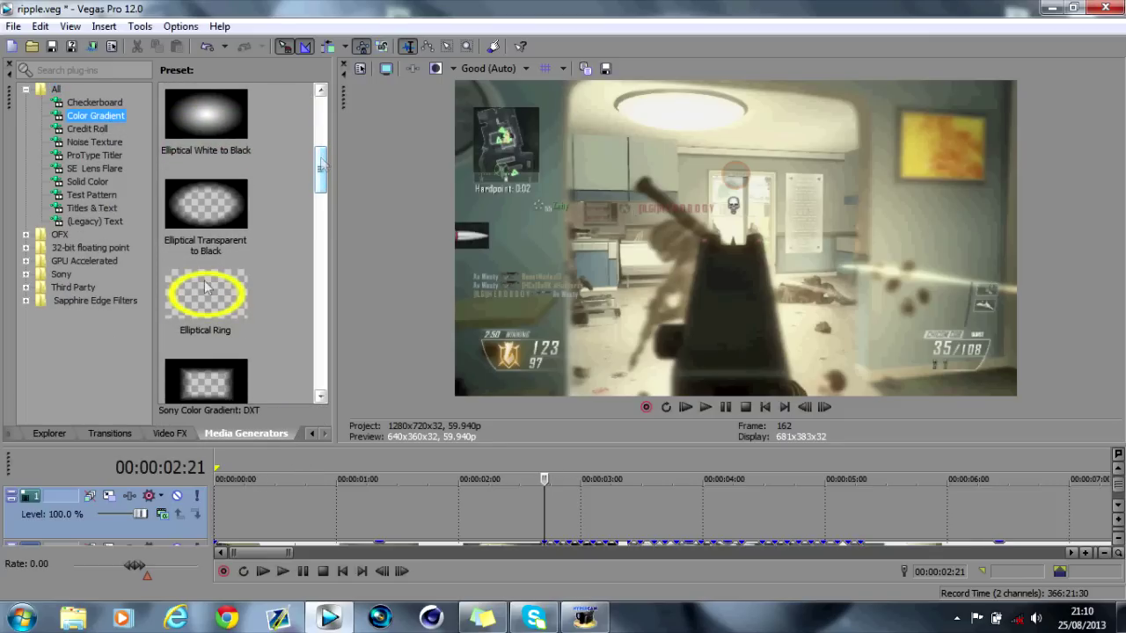
left_click_drag(207, 287, 551, 497)
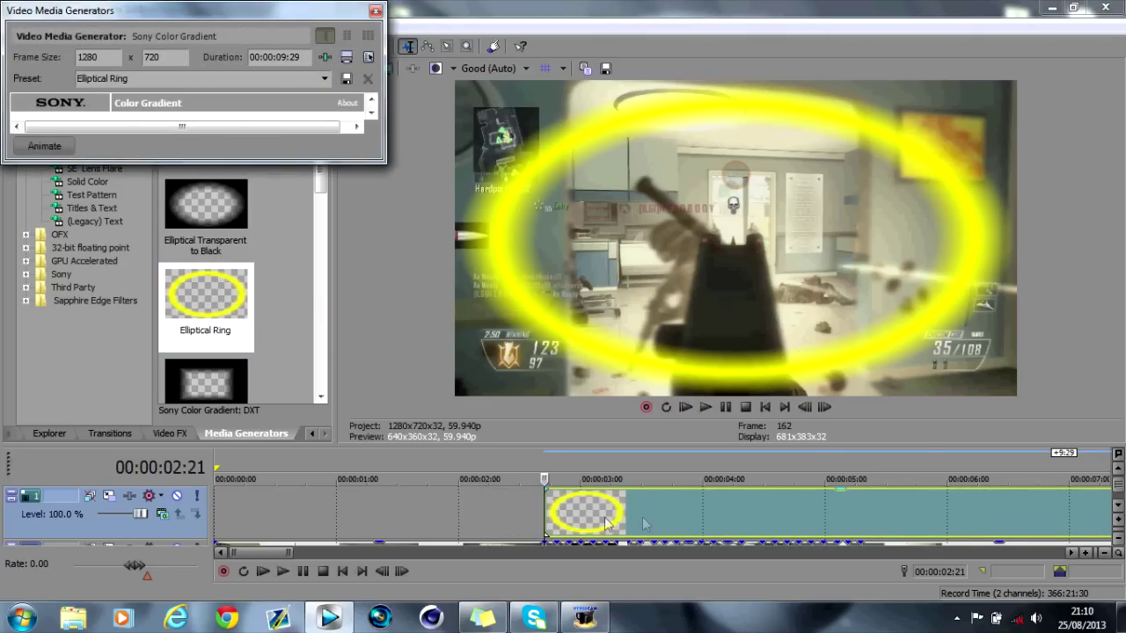
Step: Split the gradient at 02:24, 02:27, 03:00 and 03:03, trimming its end to 00:00:03:06
left_click(560, 510)
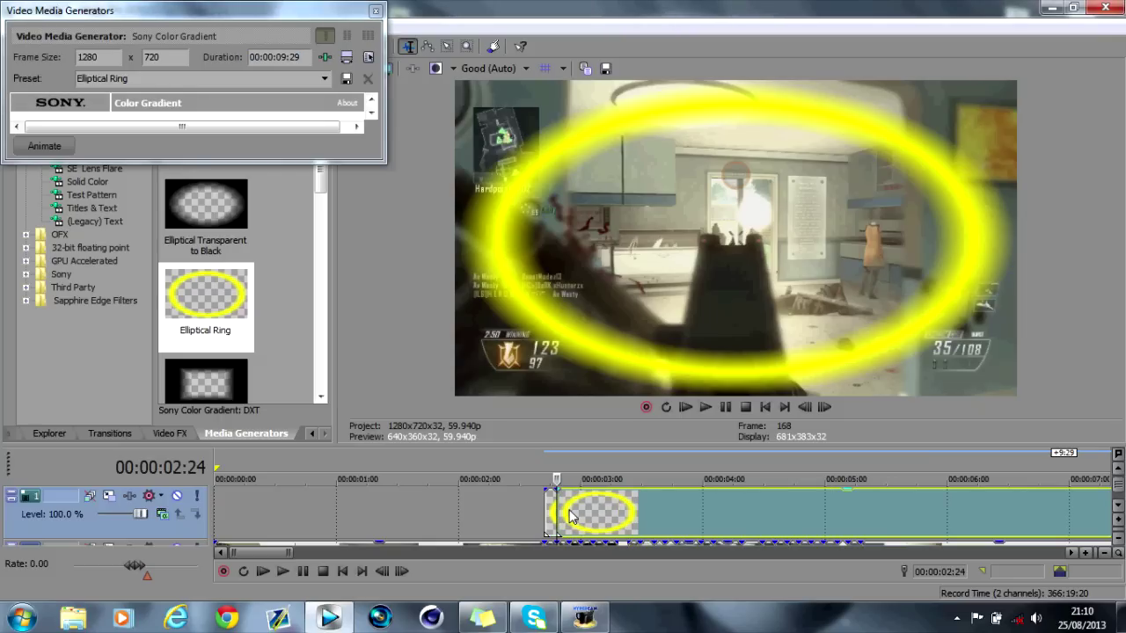
left_click(569, 516)
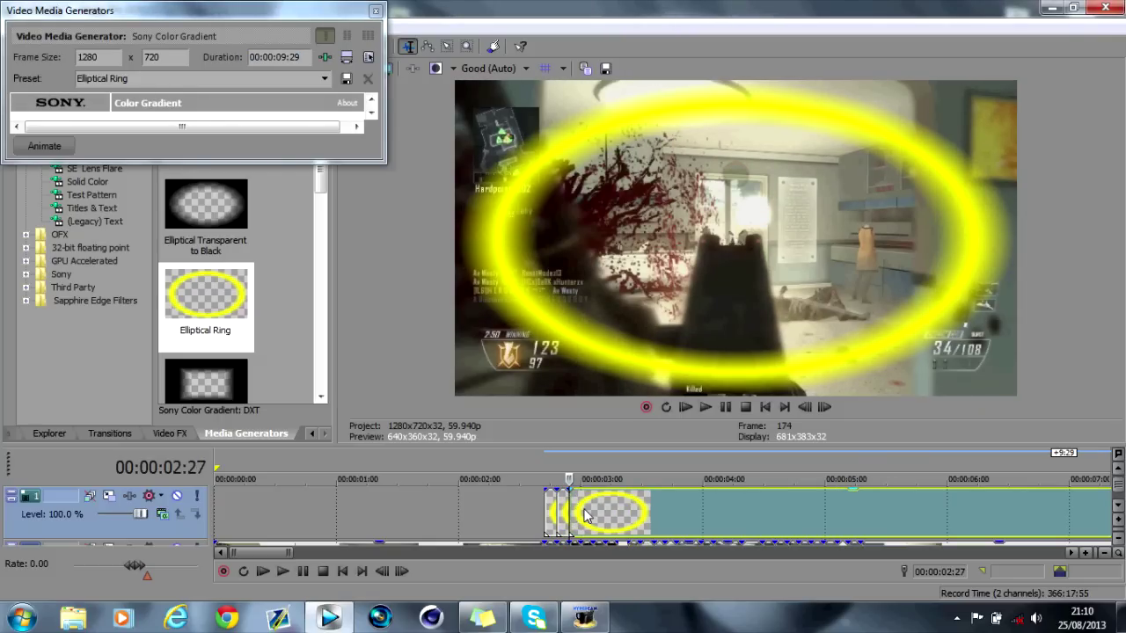
left_click(590, 517)
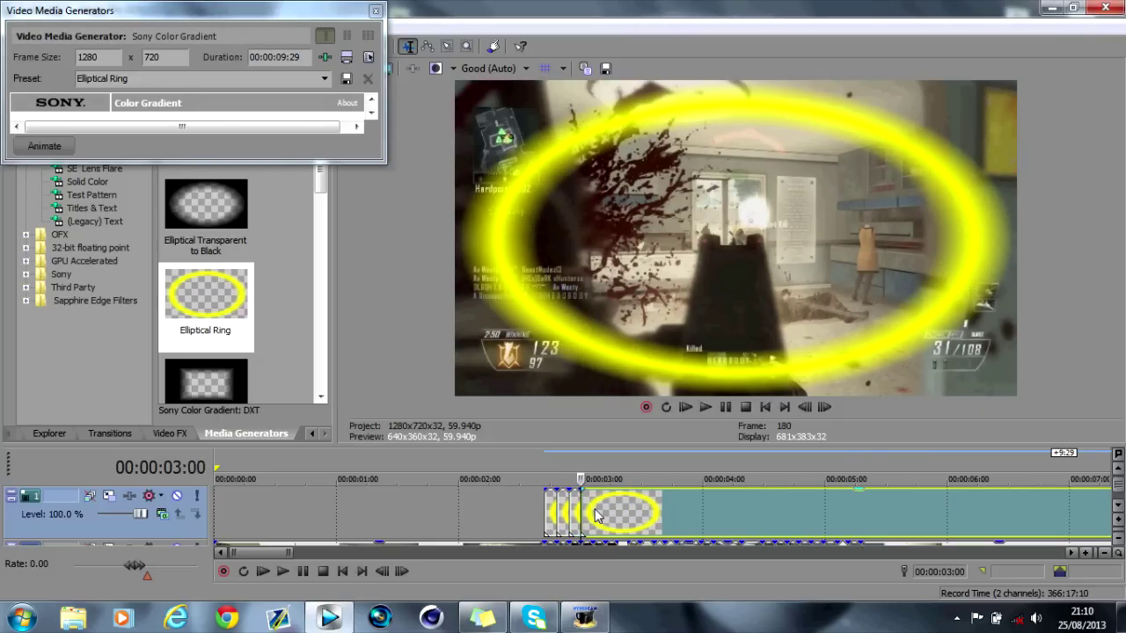
left_click(595, 516)
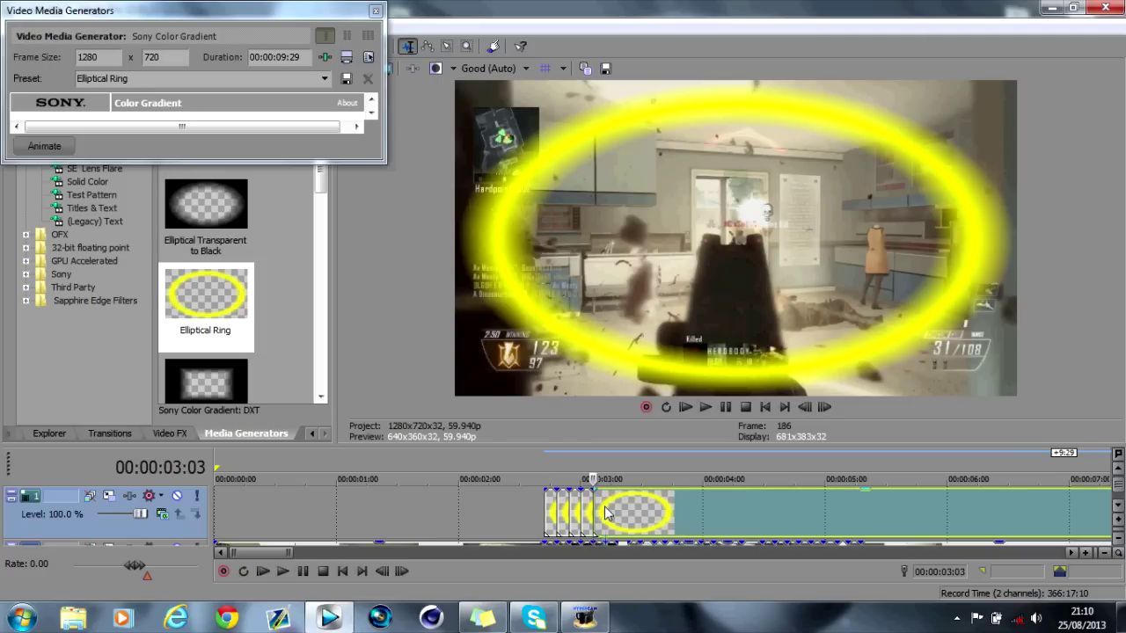
left_click(606, 514)
left_click_drag(621, 512, 611, 513)
Step: Paste a copy of the ring event, return to 00:00:02:21 and zoom in on the events
key("ctrl+v")
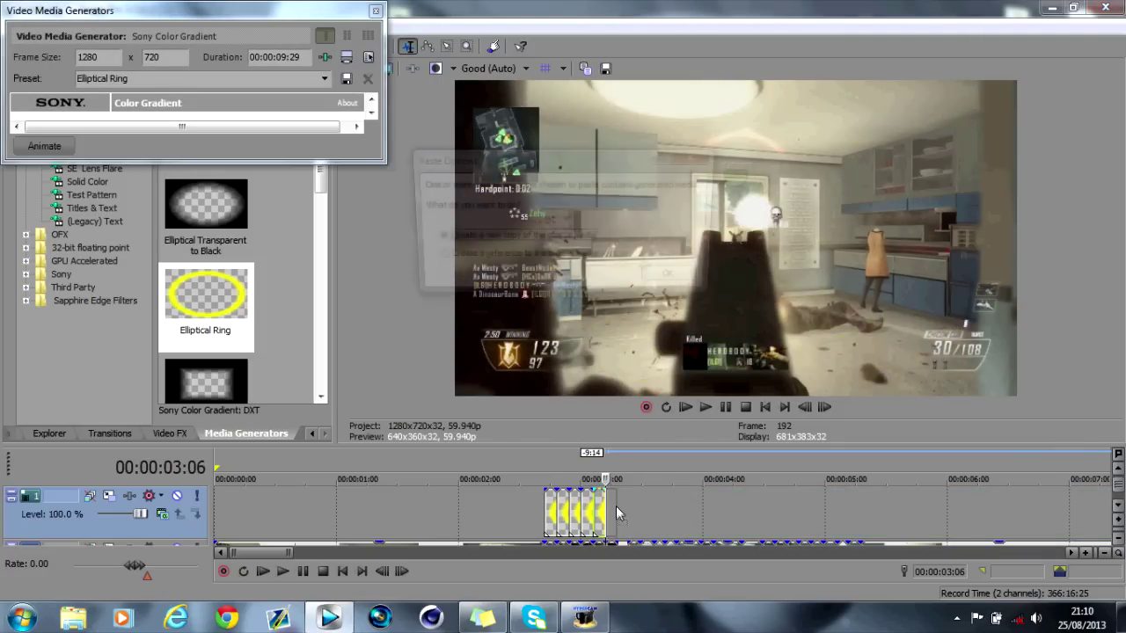
left_click(675, 279)
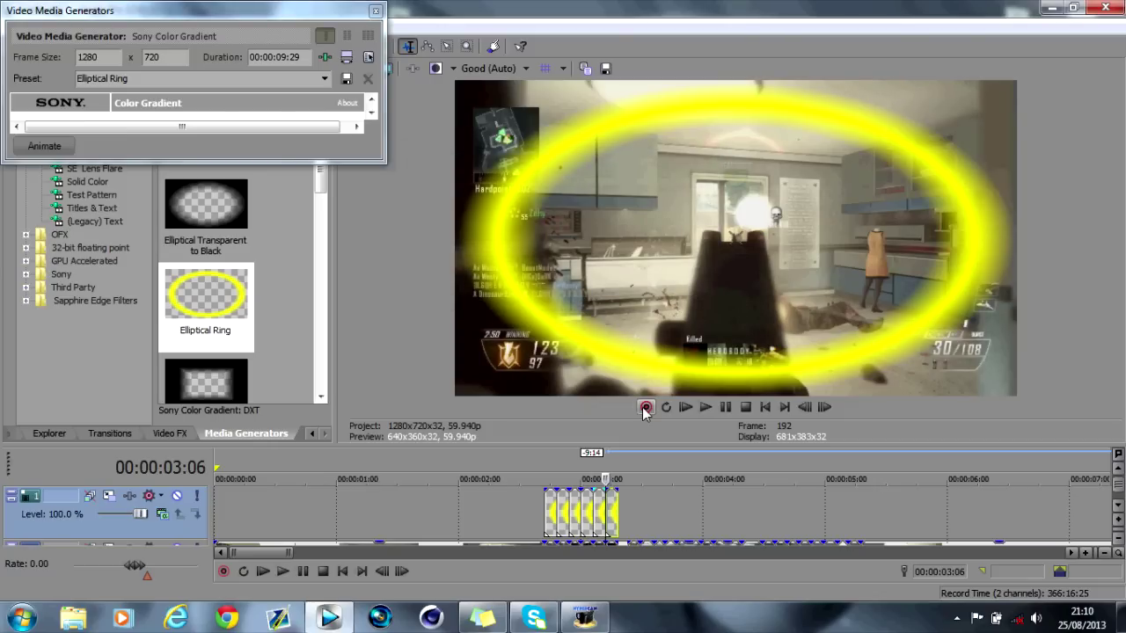
left_click(546, 466)
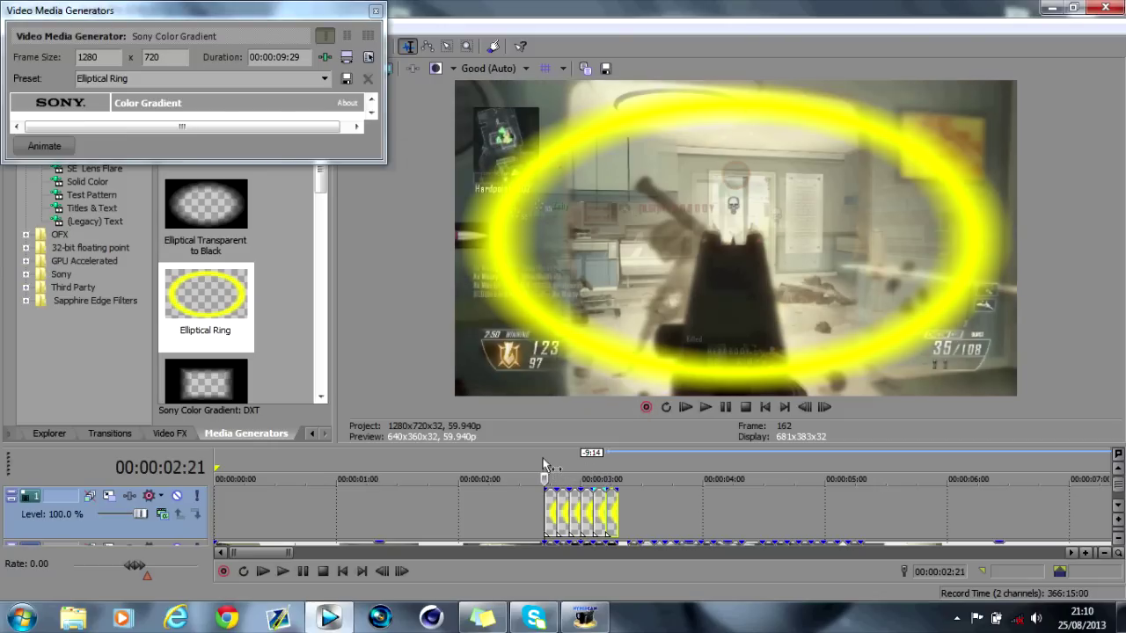
left_click(1085, 552)
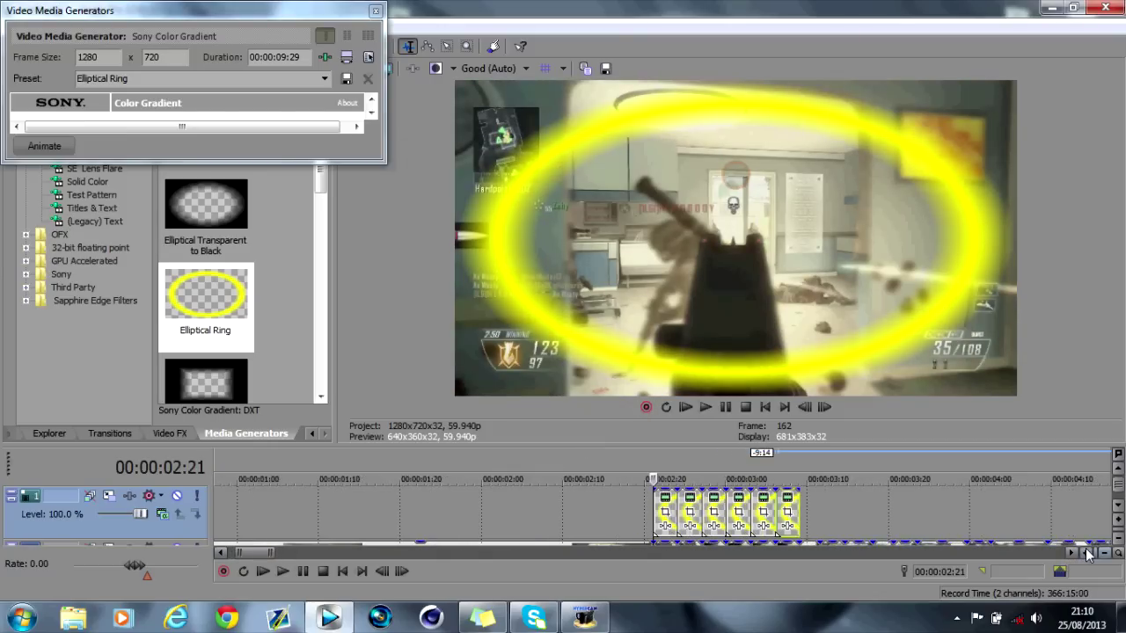
Step: In Pan/Crop, shrink the first ring event's ring and center it on the gun sight
left_click(691, 513)
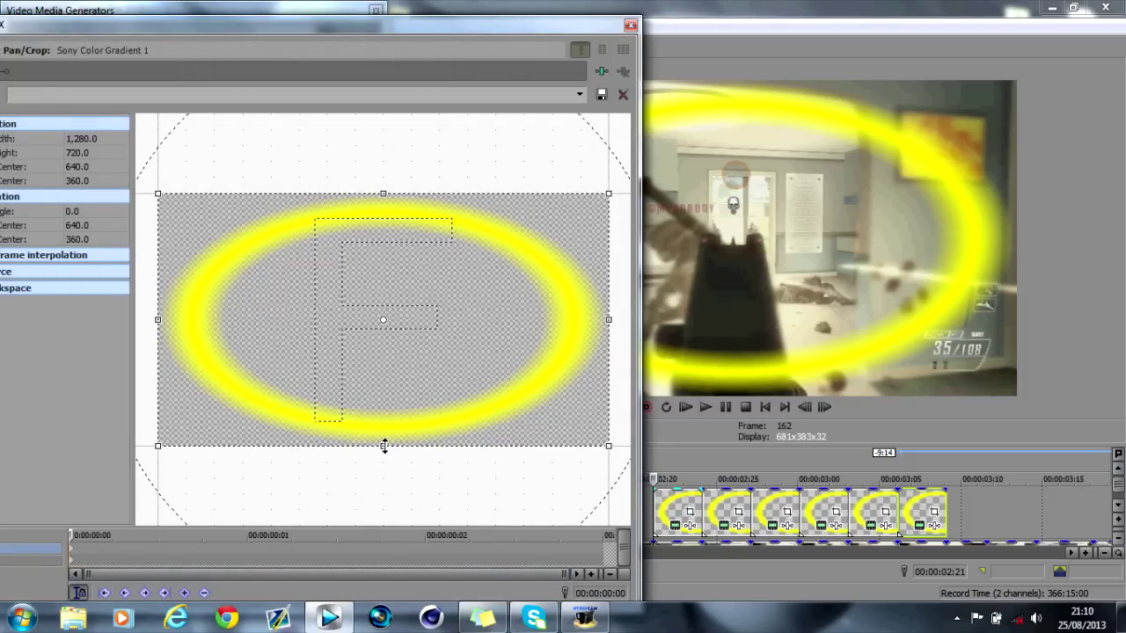
left_click_drag(383, 445, 393, 627)
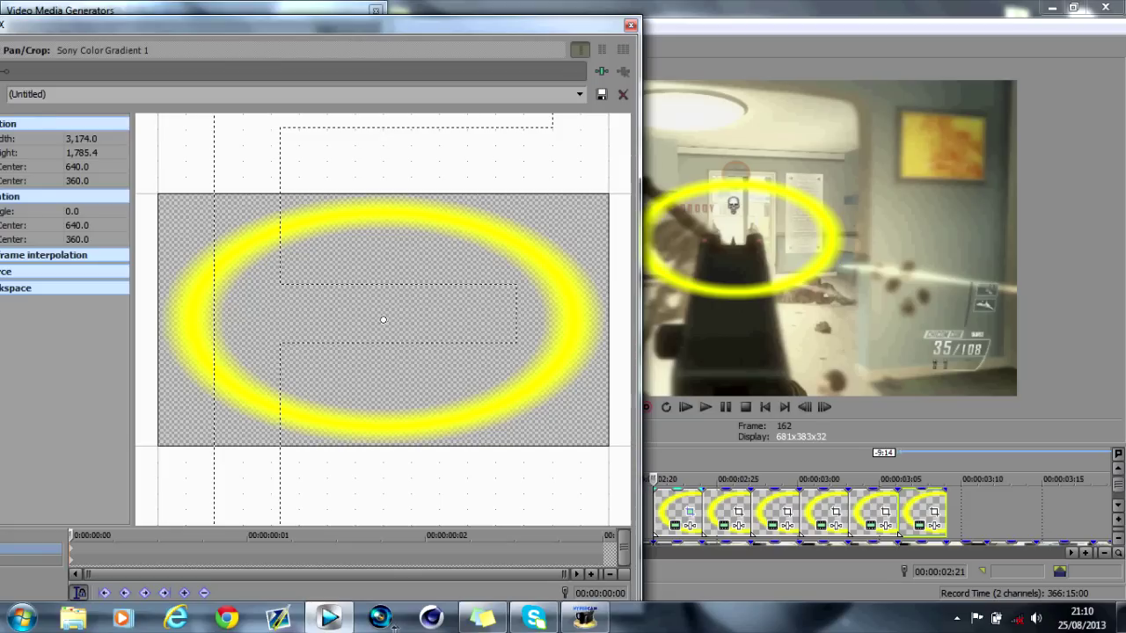
left_click_drag(391, 459, 396, 258)
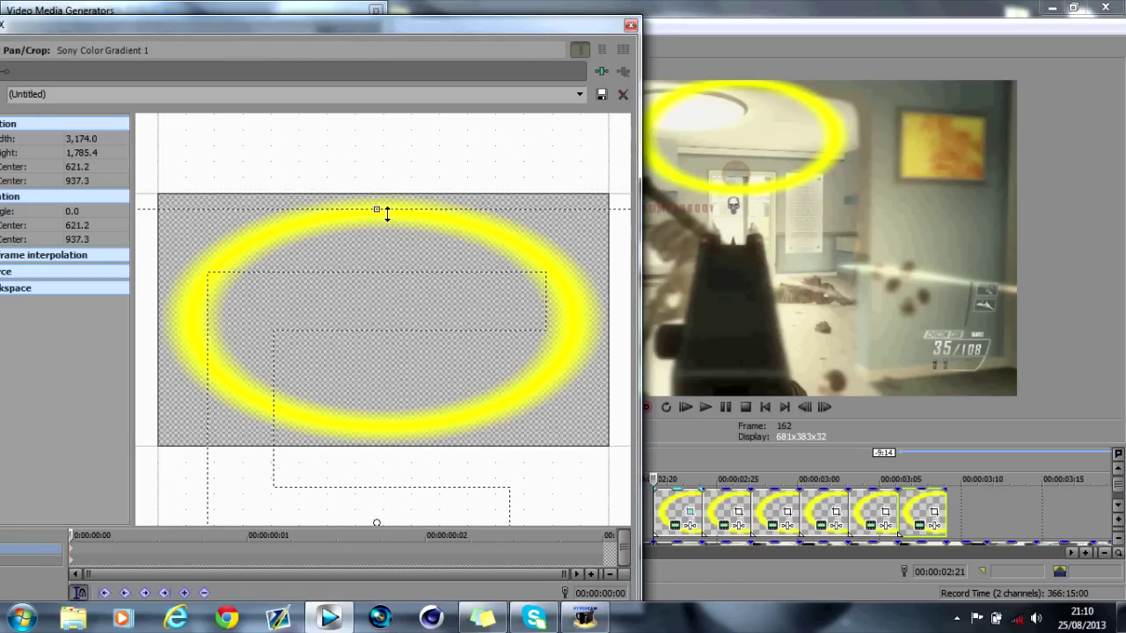
left_click_drag(387, 214, 370, 7)
left_click_drag(390, 349, 395, 512)
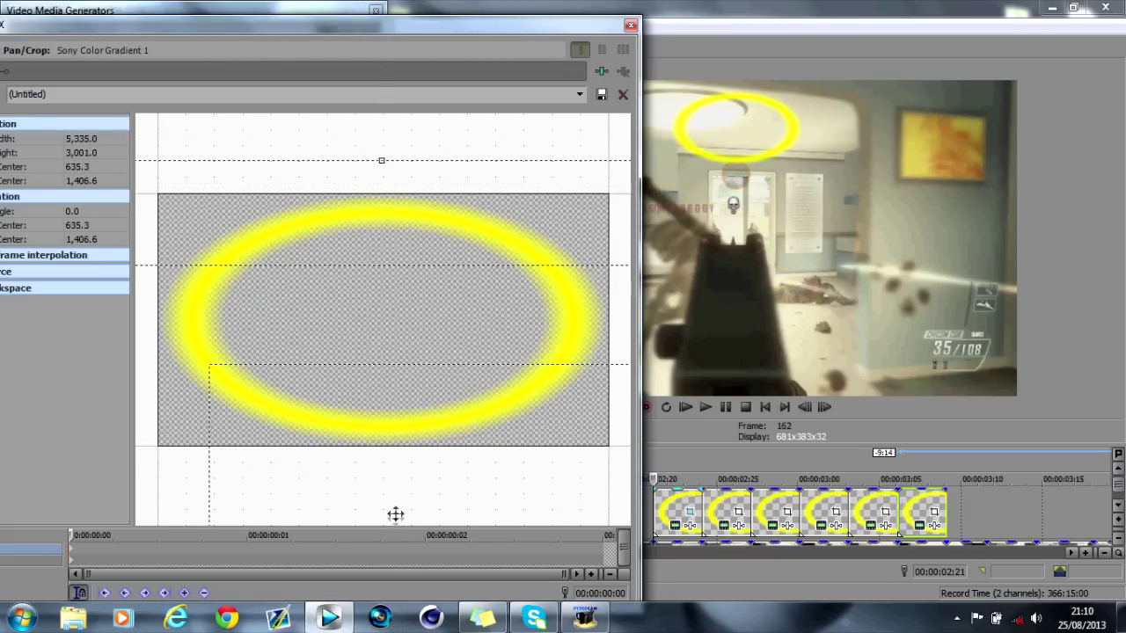
left_click_drag(382, 133, 380, 92)
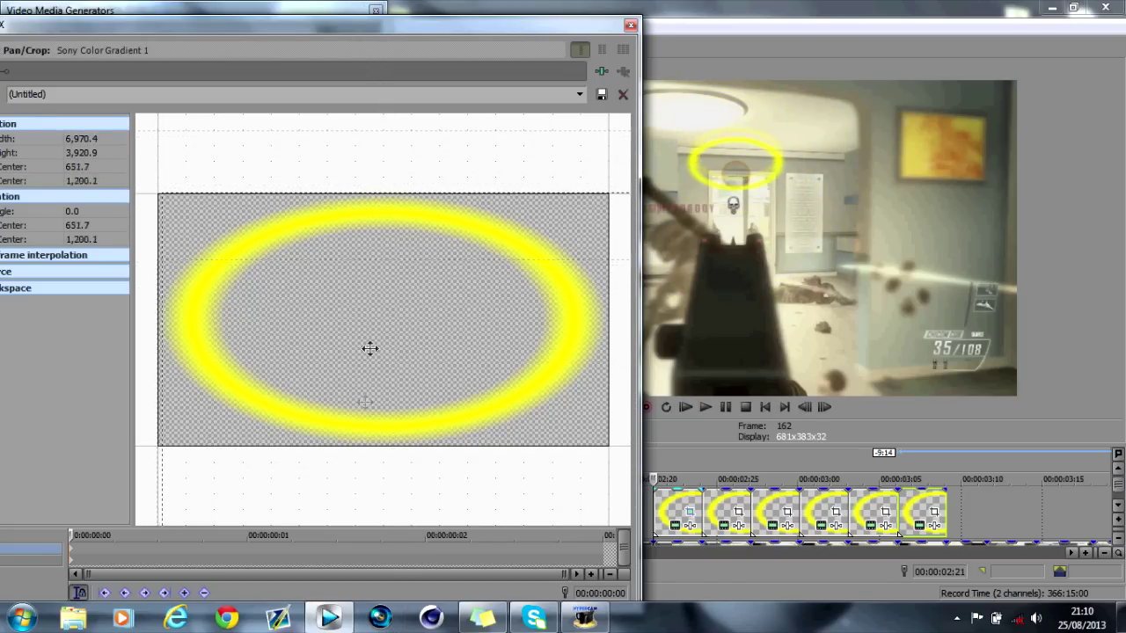
left_click_drag(370, 346, 366, 29)
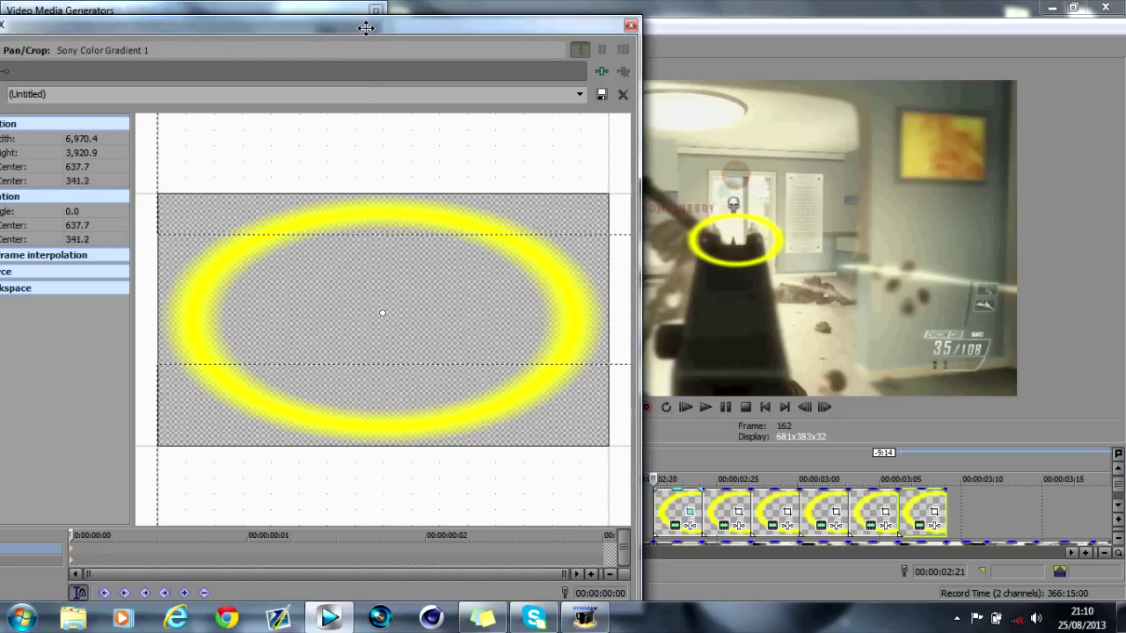
Step: At the end keyframe, reset to (Default) and shrink the crop box so the ring grows large
left_click_drag(74, 533, 603, 534)
left_click(579, 94)
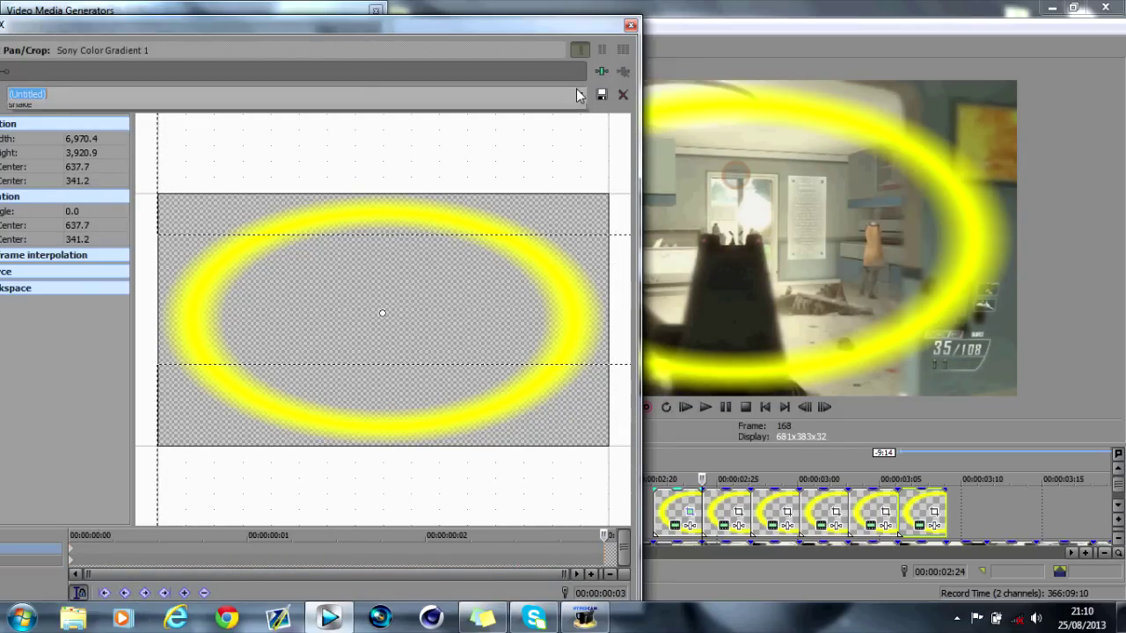
left_click(553, 113)
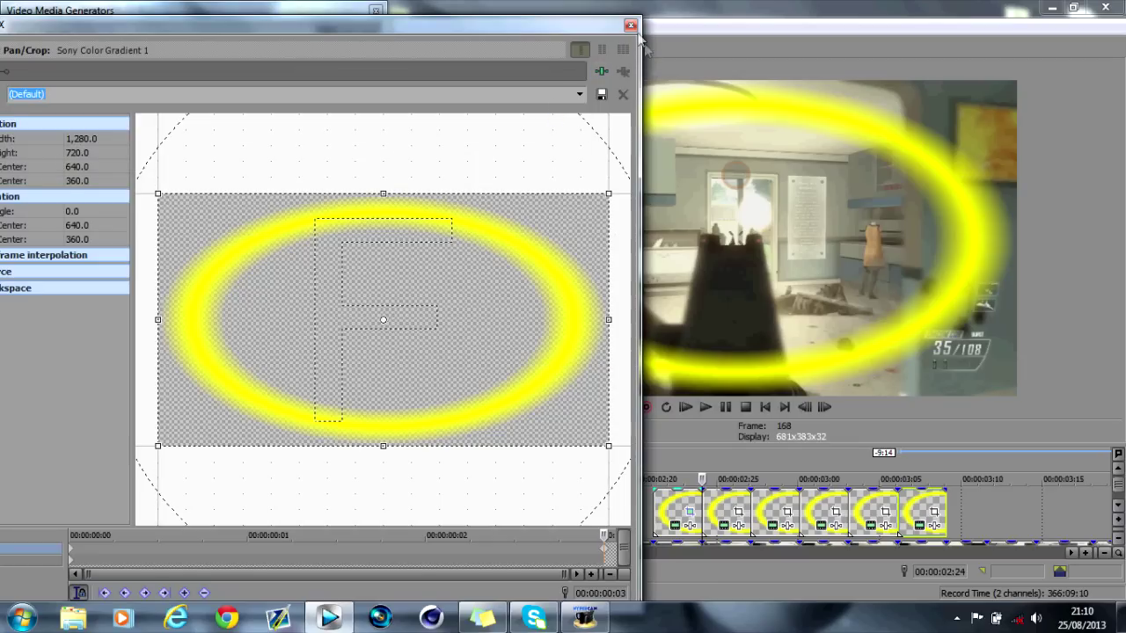
left_click_drag(402, 199, 402, 271)
Step: Close Pan/Crop and step from the ring event's start to frame 168 to check the ring
left_click(630, 24)
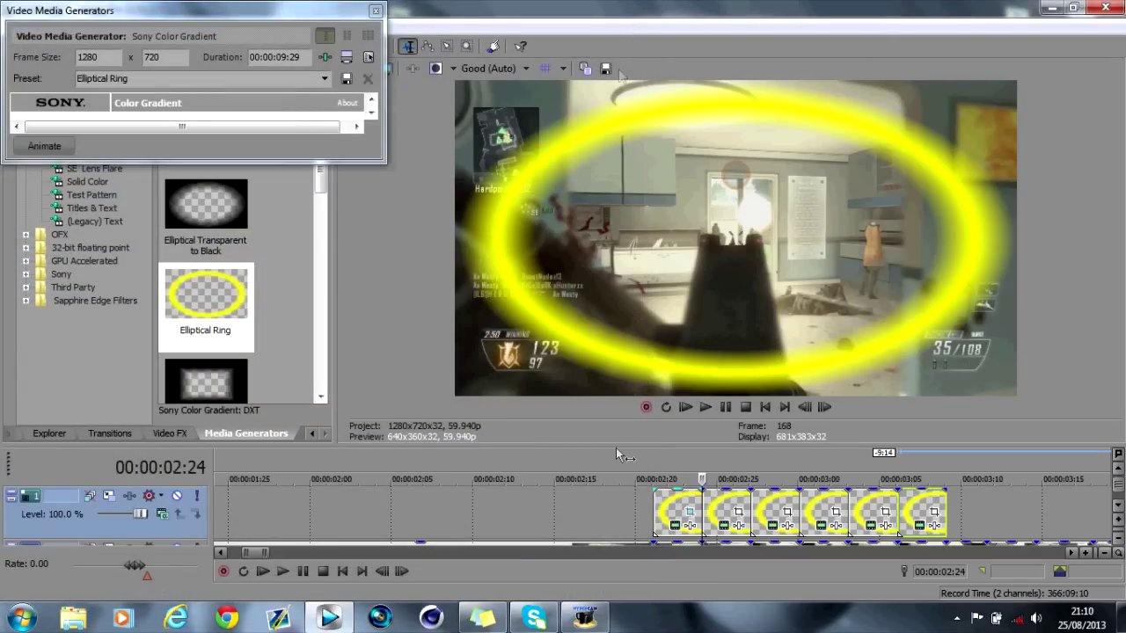
left_click(655, 471)
left_click(829, 414)
left_click(829, 413)
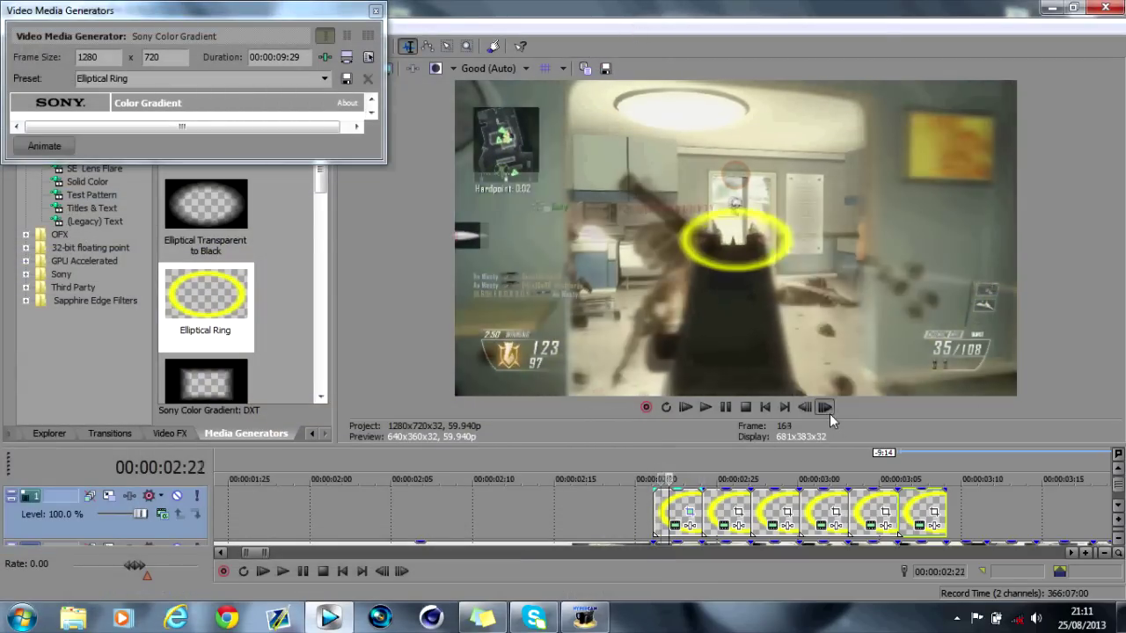
left_click(829, 413)
left_click(830, 413)
left_click(829, 413)
left_click(829, 413)
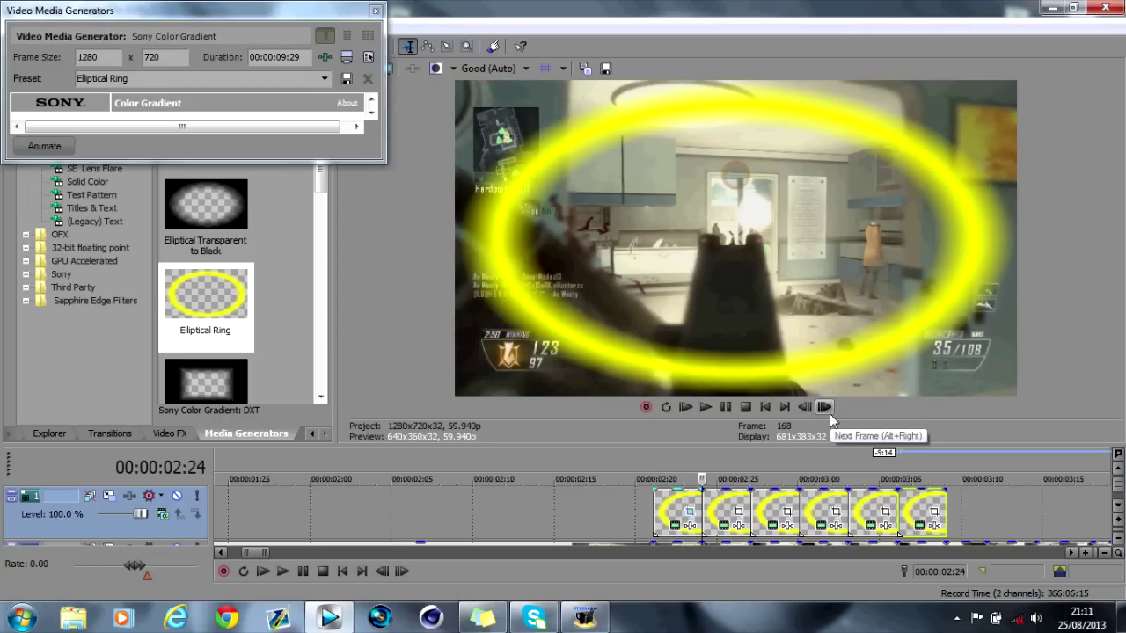
Step: Set custom Sony Height Map compositing: wrap pixels, smoothness 23, alpha scales RGB, second value 0.091
left_click(156, 513)
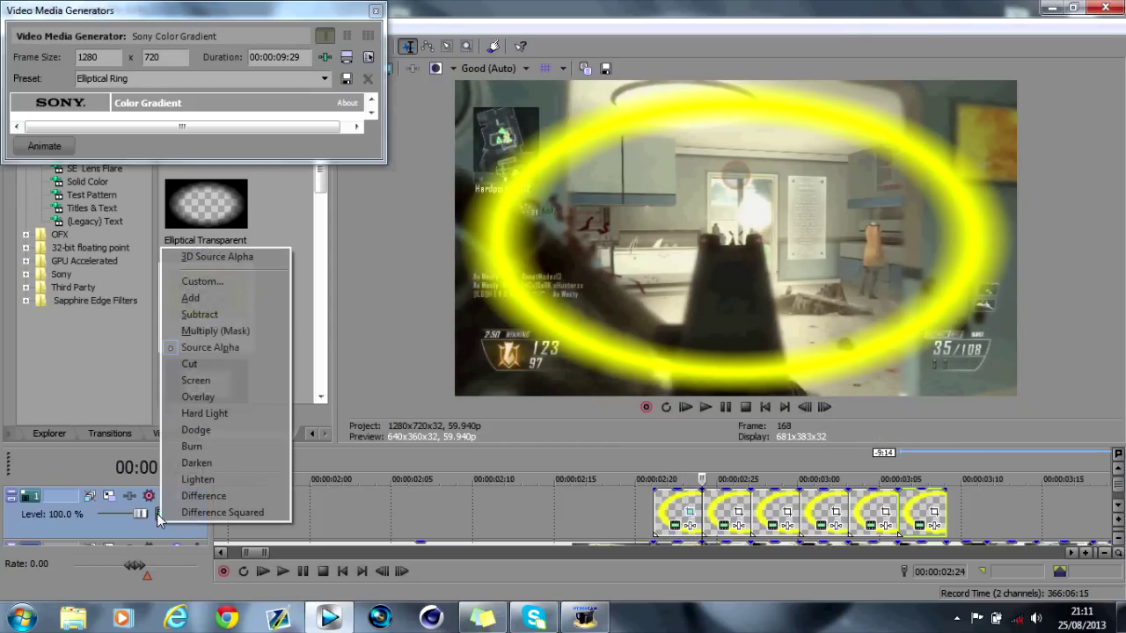
left_click(253, 283)
left_click(376, 258)
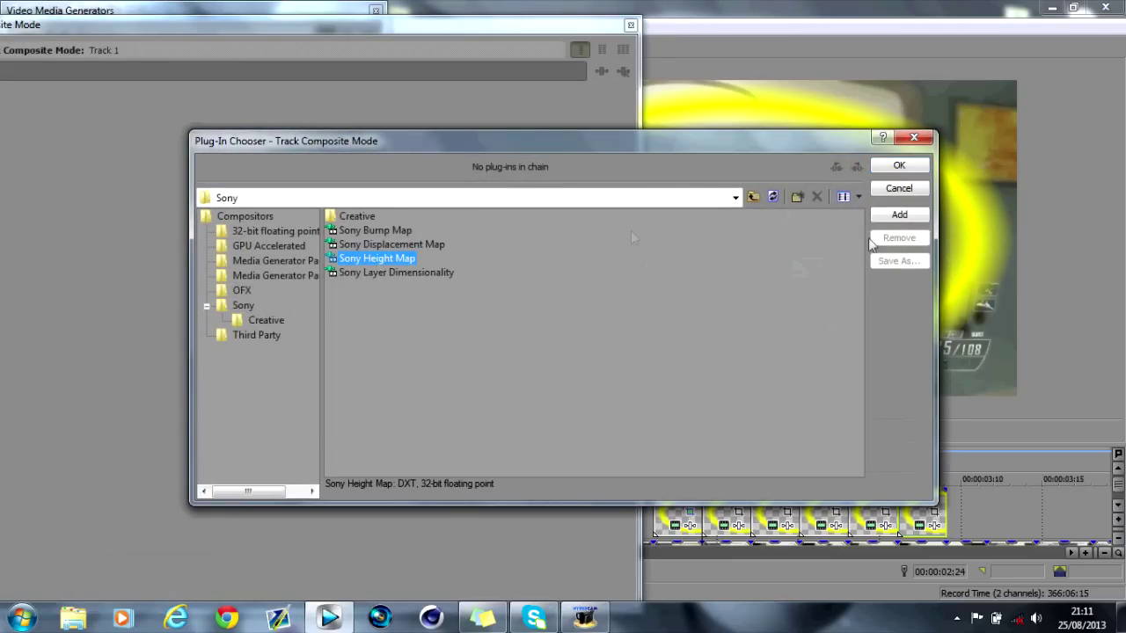
left_click(899, 214)
left_click(898, 166)
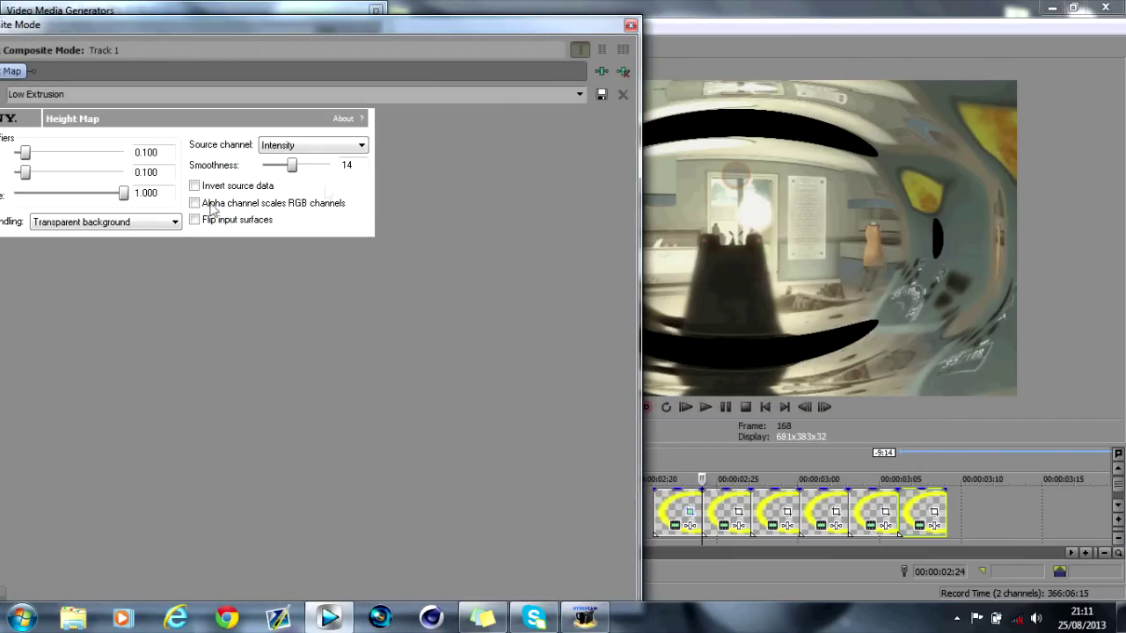
left_click(141, 222)
left_click(114, 249)
left_click_drag(292, 165, 316, 168)
left_click(211, 204)
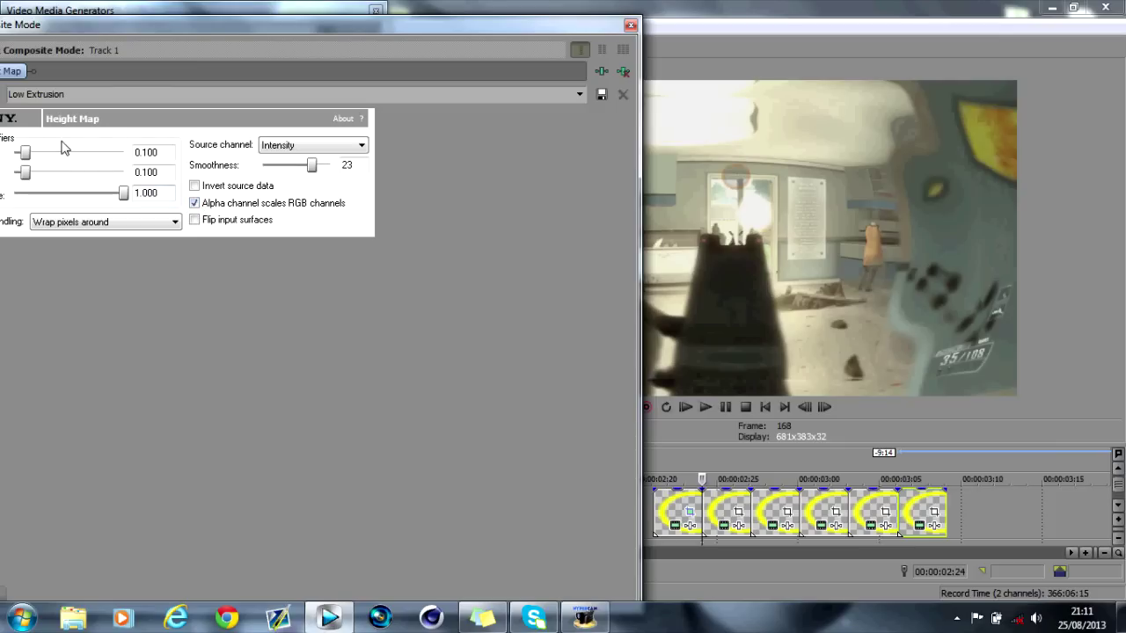
left_click_drag(26, 175, 24, 177)
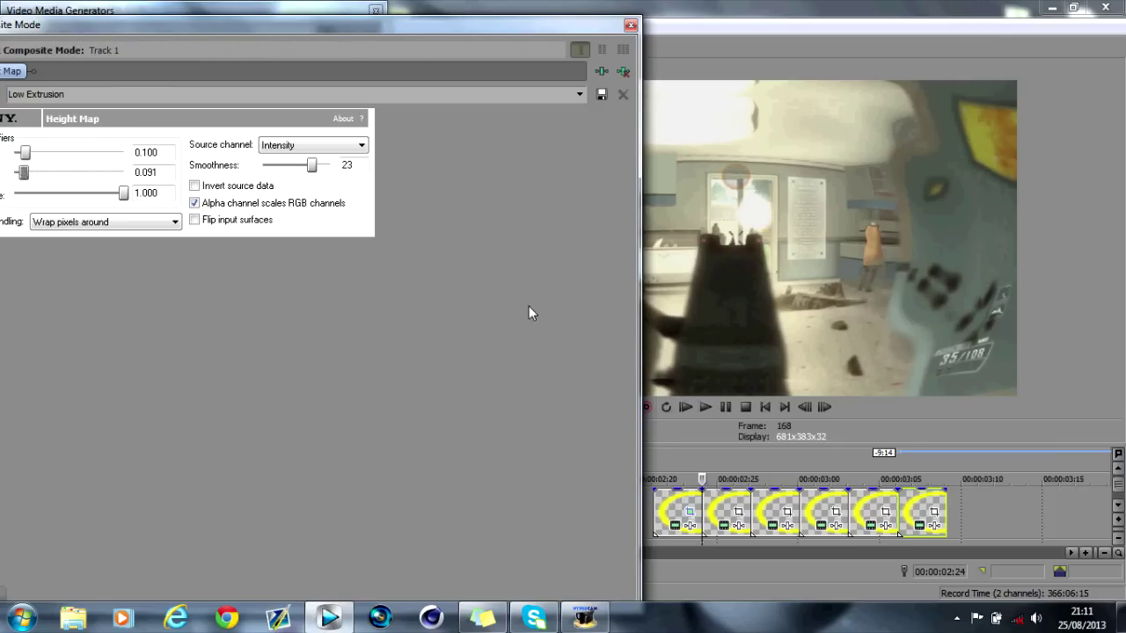
left_click(629, 24)
Step: Step from the ring event's start to 00:00:02:25 to inspect the ripple
left_click(661, 475)
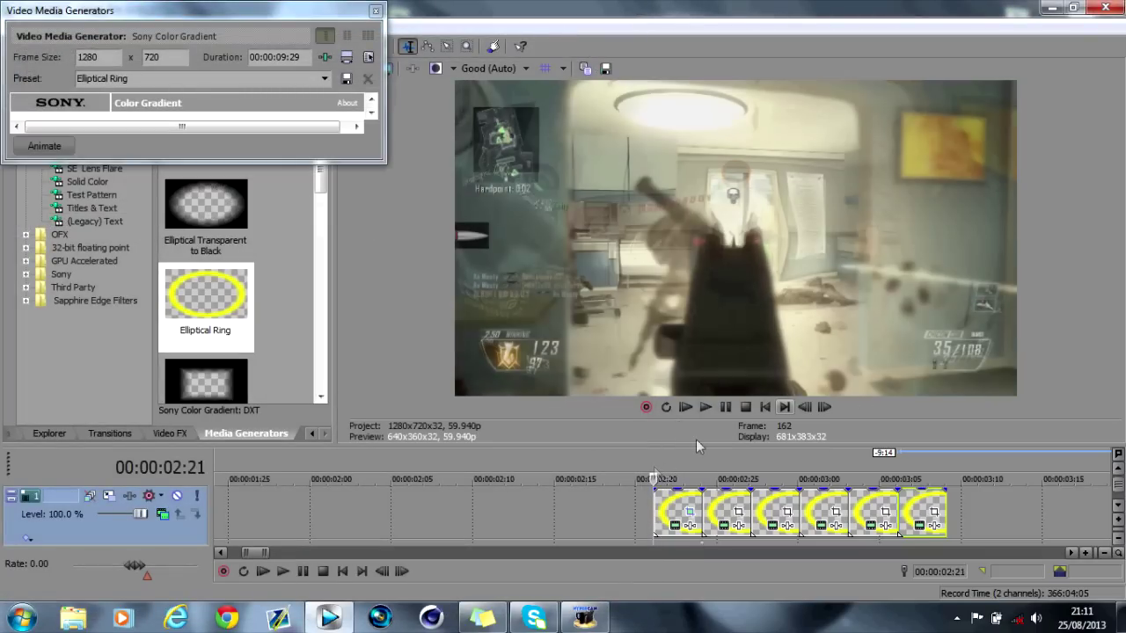
left_click(830, 407)
left_click(830, 407)
left_click(830, 407)
left_click(830, 408)
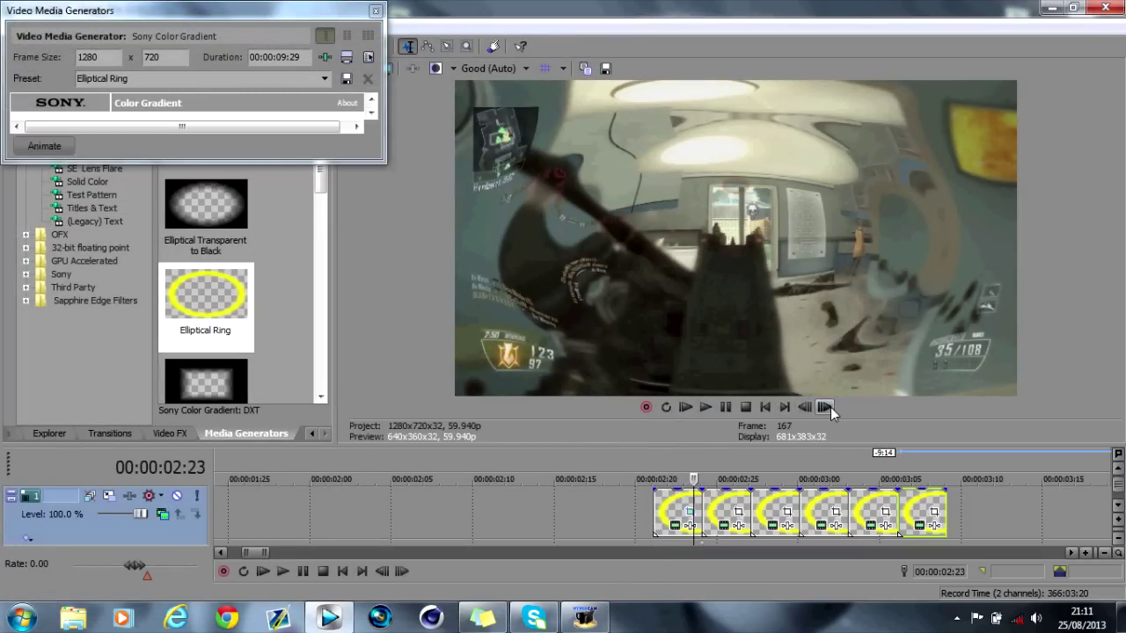
left_click(830, 408)
left_click(830, 407)
left_click(830, 407)
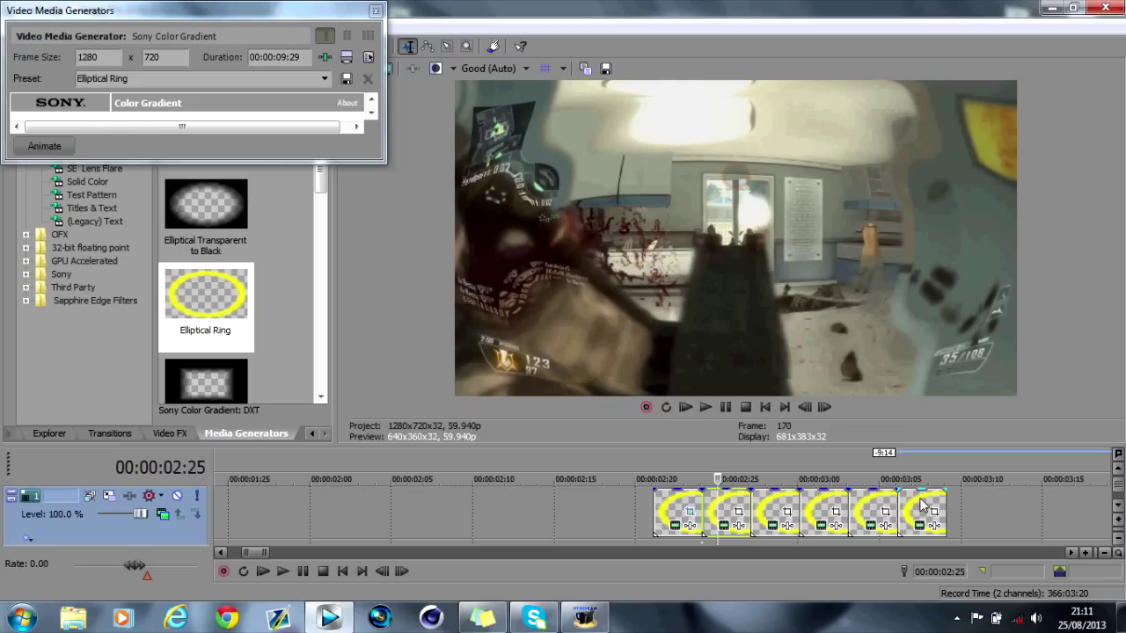
Step: Delete the later ring events and paste three copies of the first ring event
left_click(921, 504, "shift")
key("Delete")
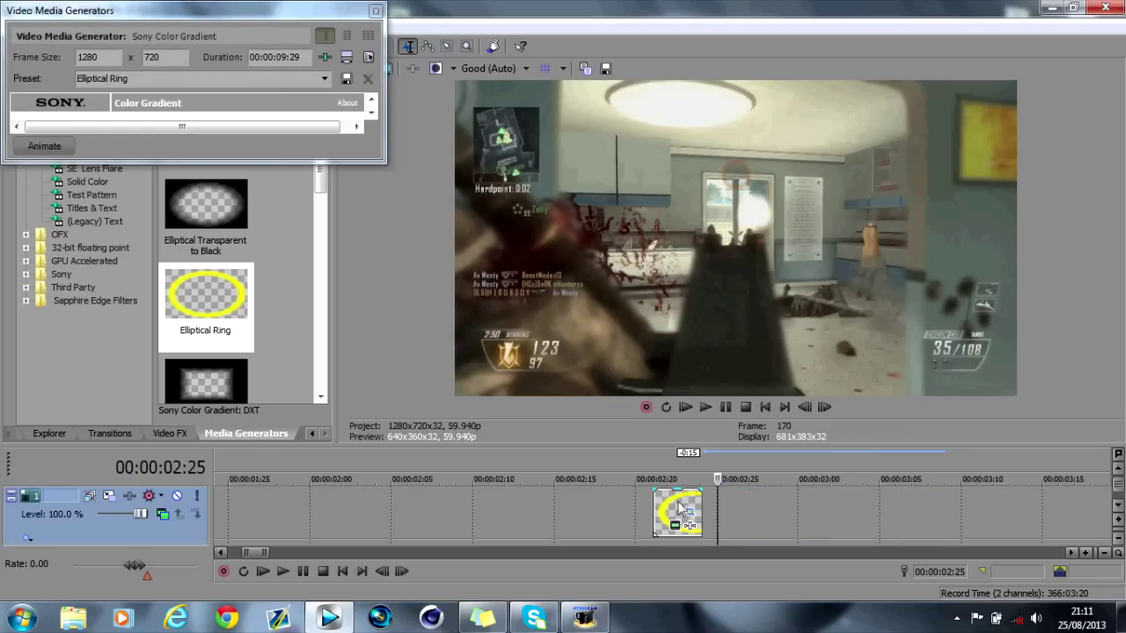
key("ctrl+v")
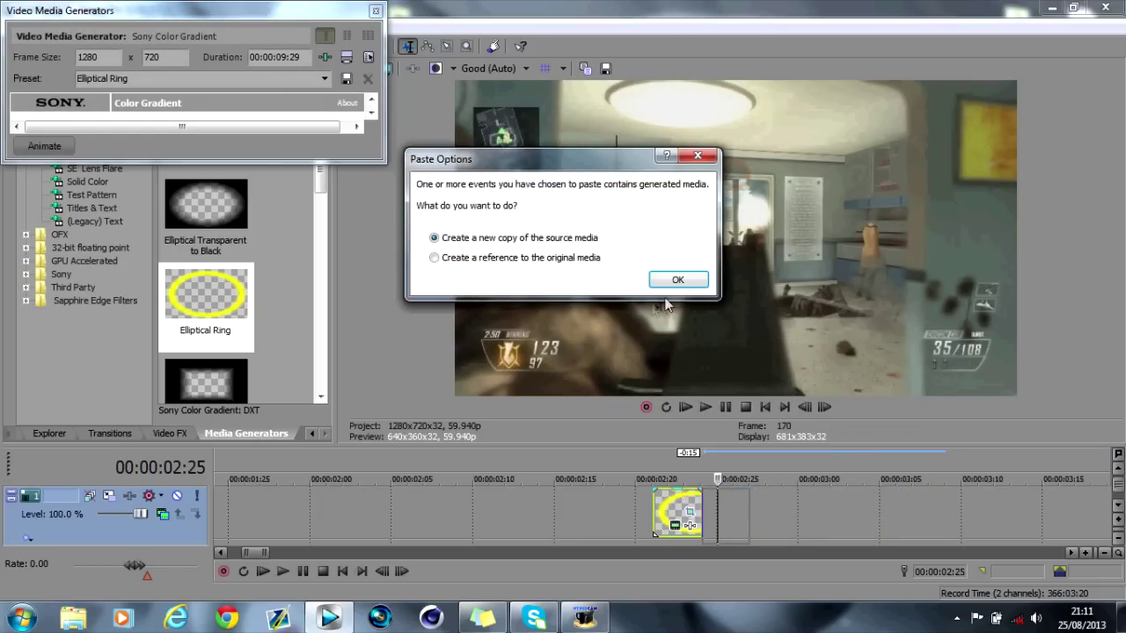
left_click(677, 280)
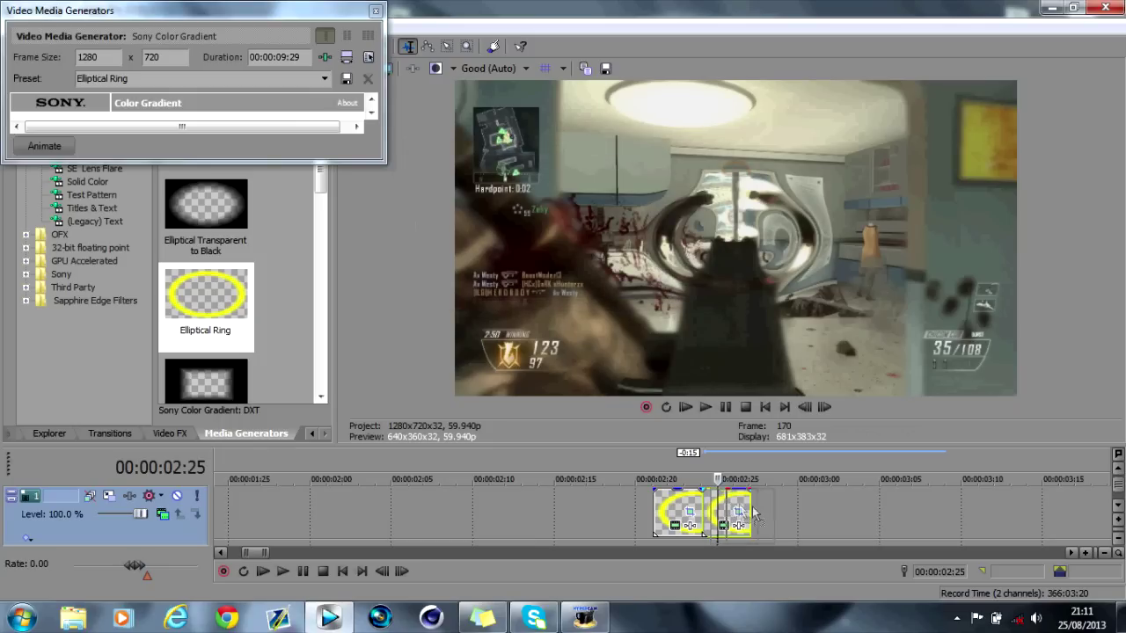
key("ctrl+v")
key("Return")
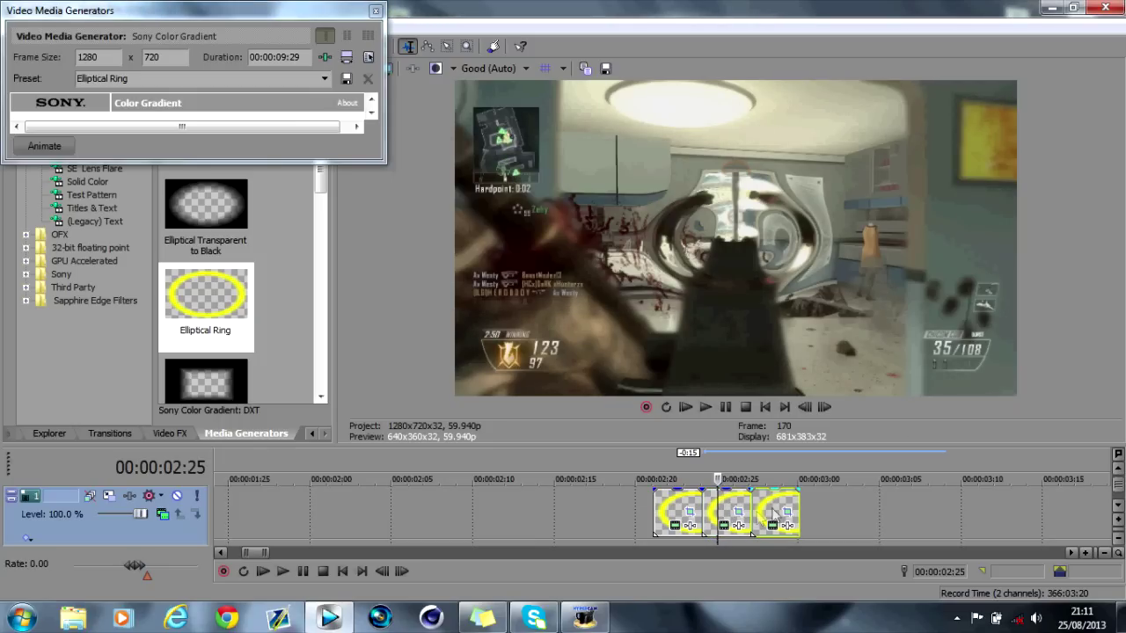
key("ctrl+v")
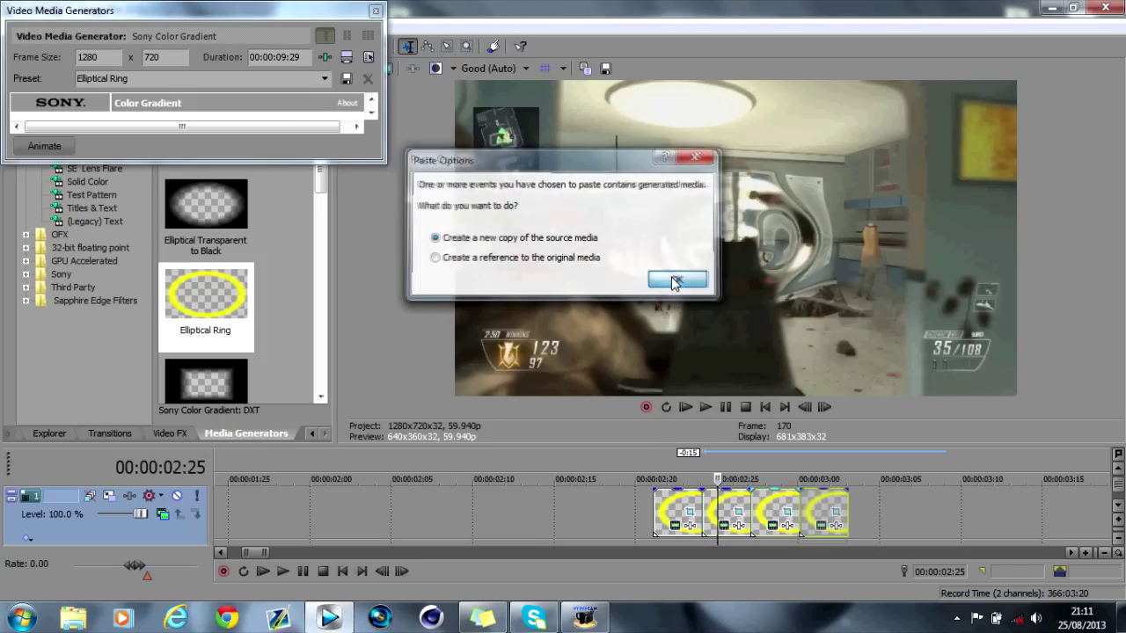
key("Return")
Step: Preview the ripple from 00:00:02:21 to 02:29, then enlarge the gradient generator settings window
left_click(656, 459)
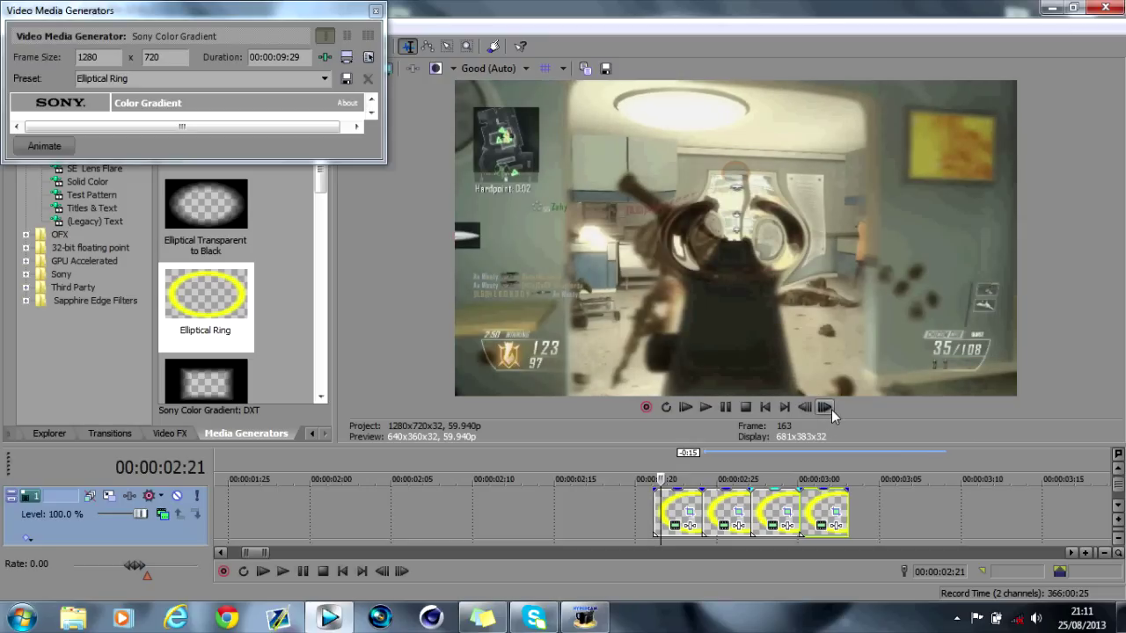
left_click(831, 410)
left_click(831, 410)
left_click(825, 407)
left_click(825, 407)
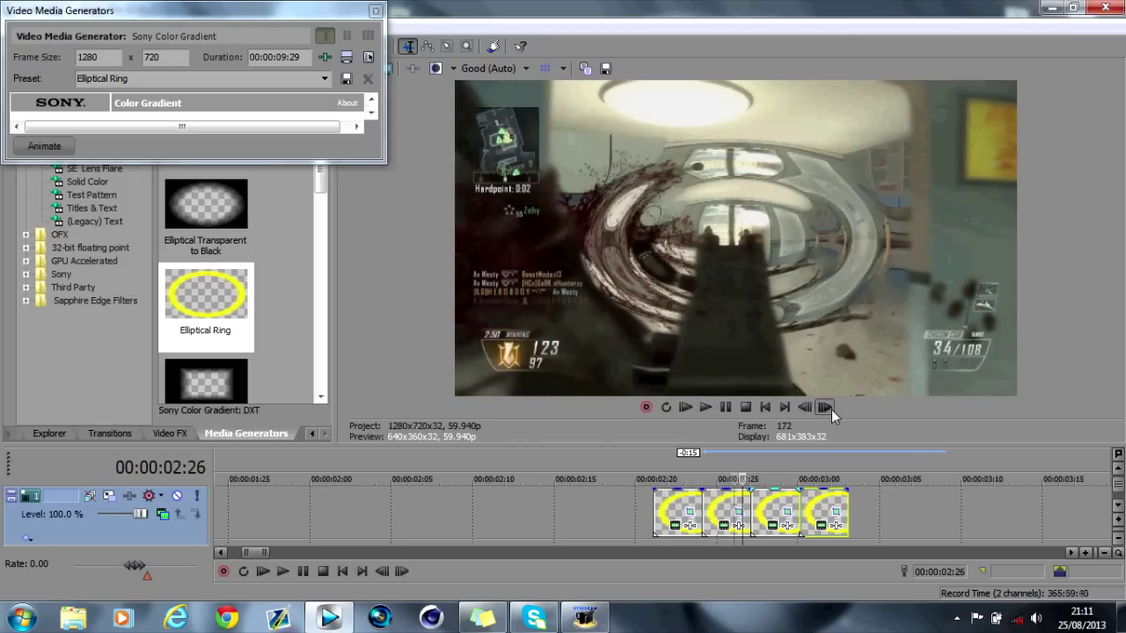
left_click(825, 407)
left_click(825, 407)
left_click(825, 407)
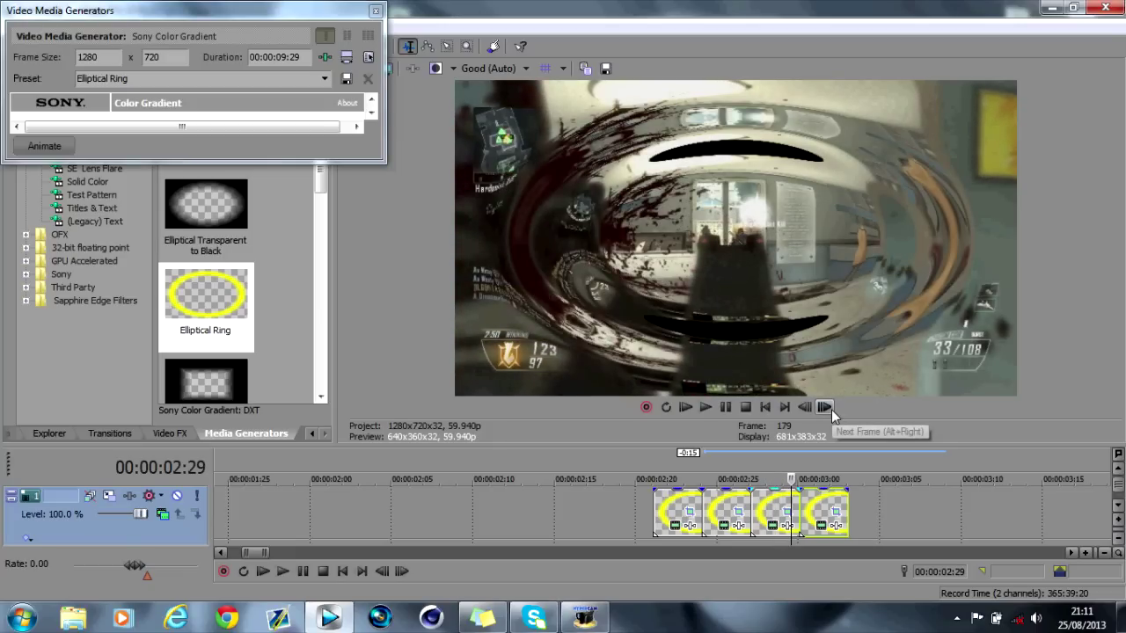
left_click(348, 155)
left_click_drag(349, 156, 356, 356)
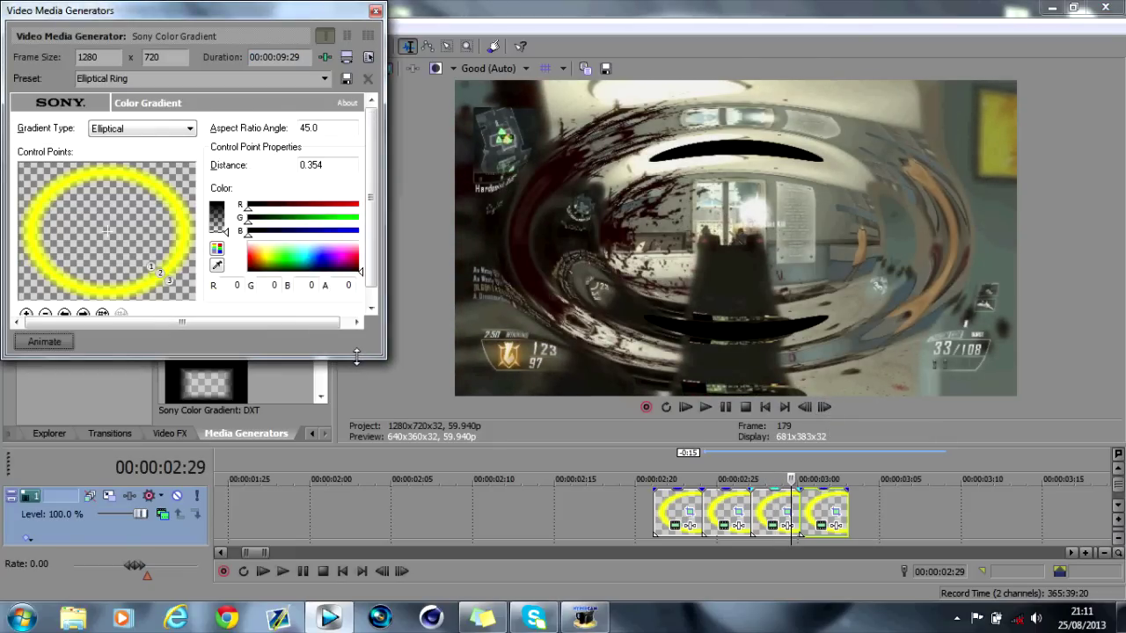
Step: Step forward frame by frame through the ripple to 03:03
left_click(825, 407)
left_click(825, 407)
left_click(825, 407)
left_click(824, 407)
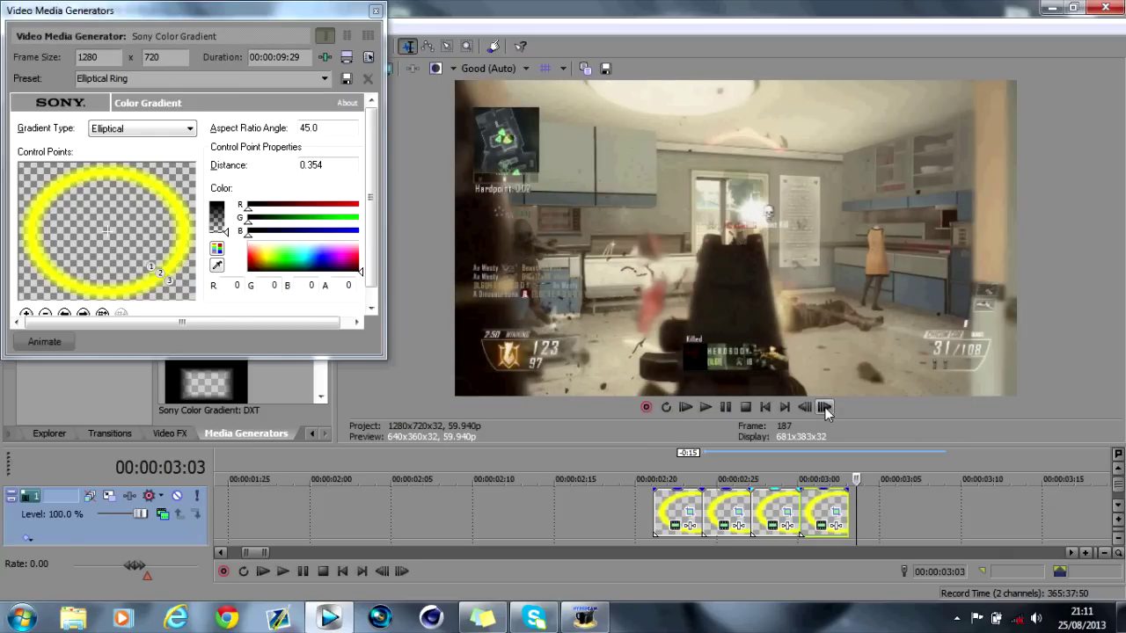
Step: With the generator window closed, loop 02:21–03:03 and play the ripple section once
left_click(375, 11)
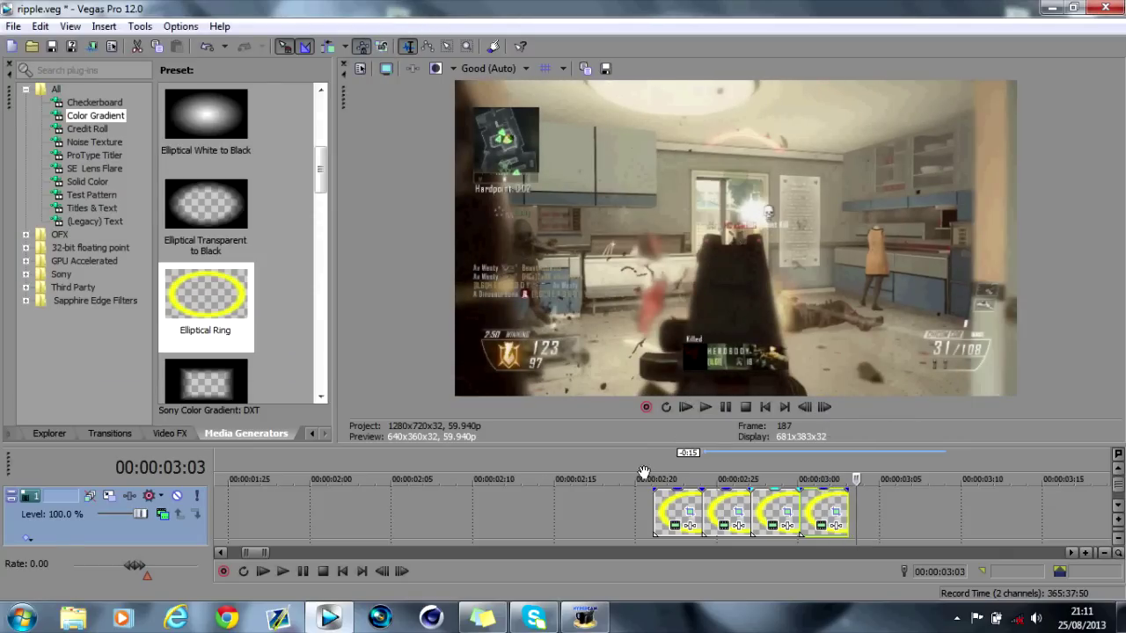
left_click_drag(653, 470, 849, 473)
left_click(721, 406)
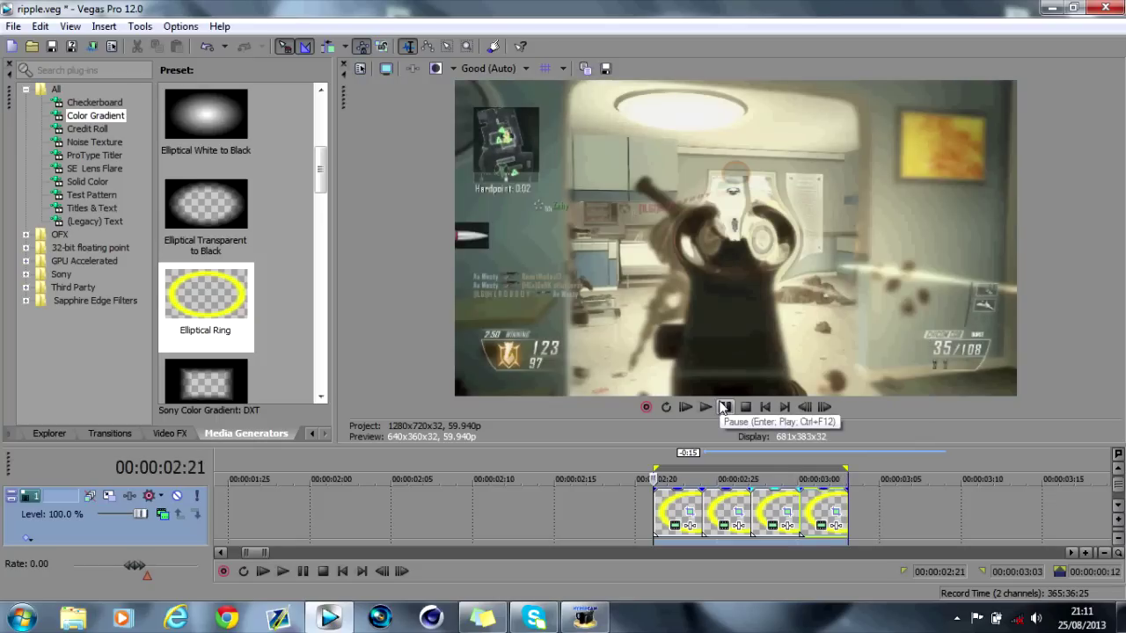
left_click(721, 406)
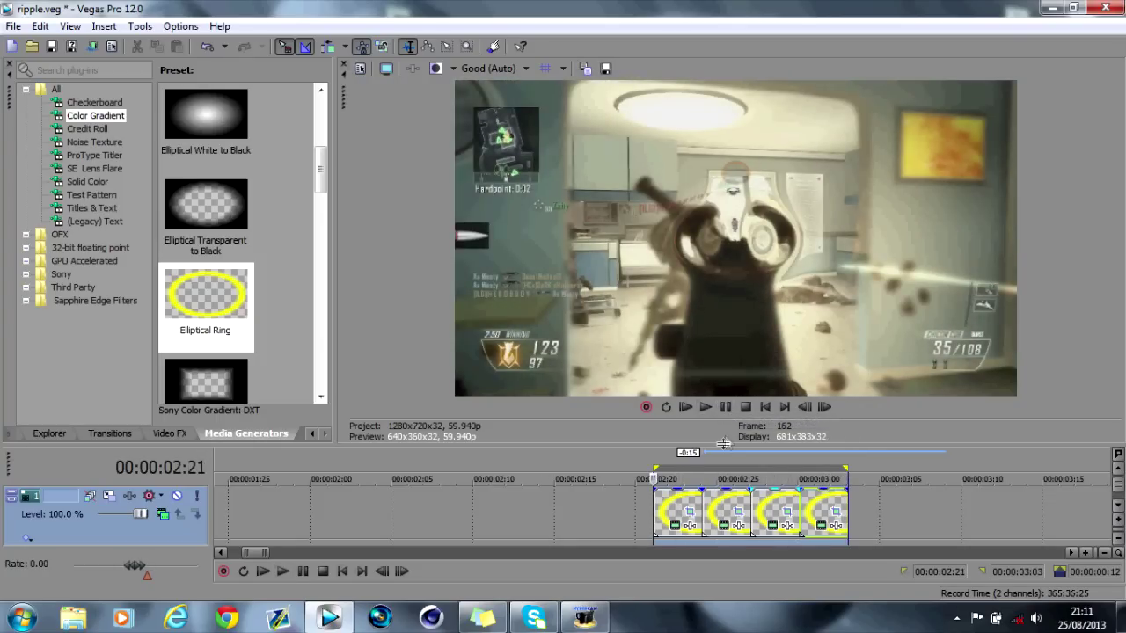